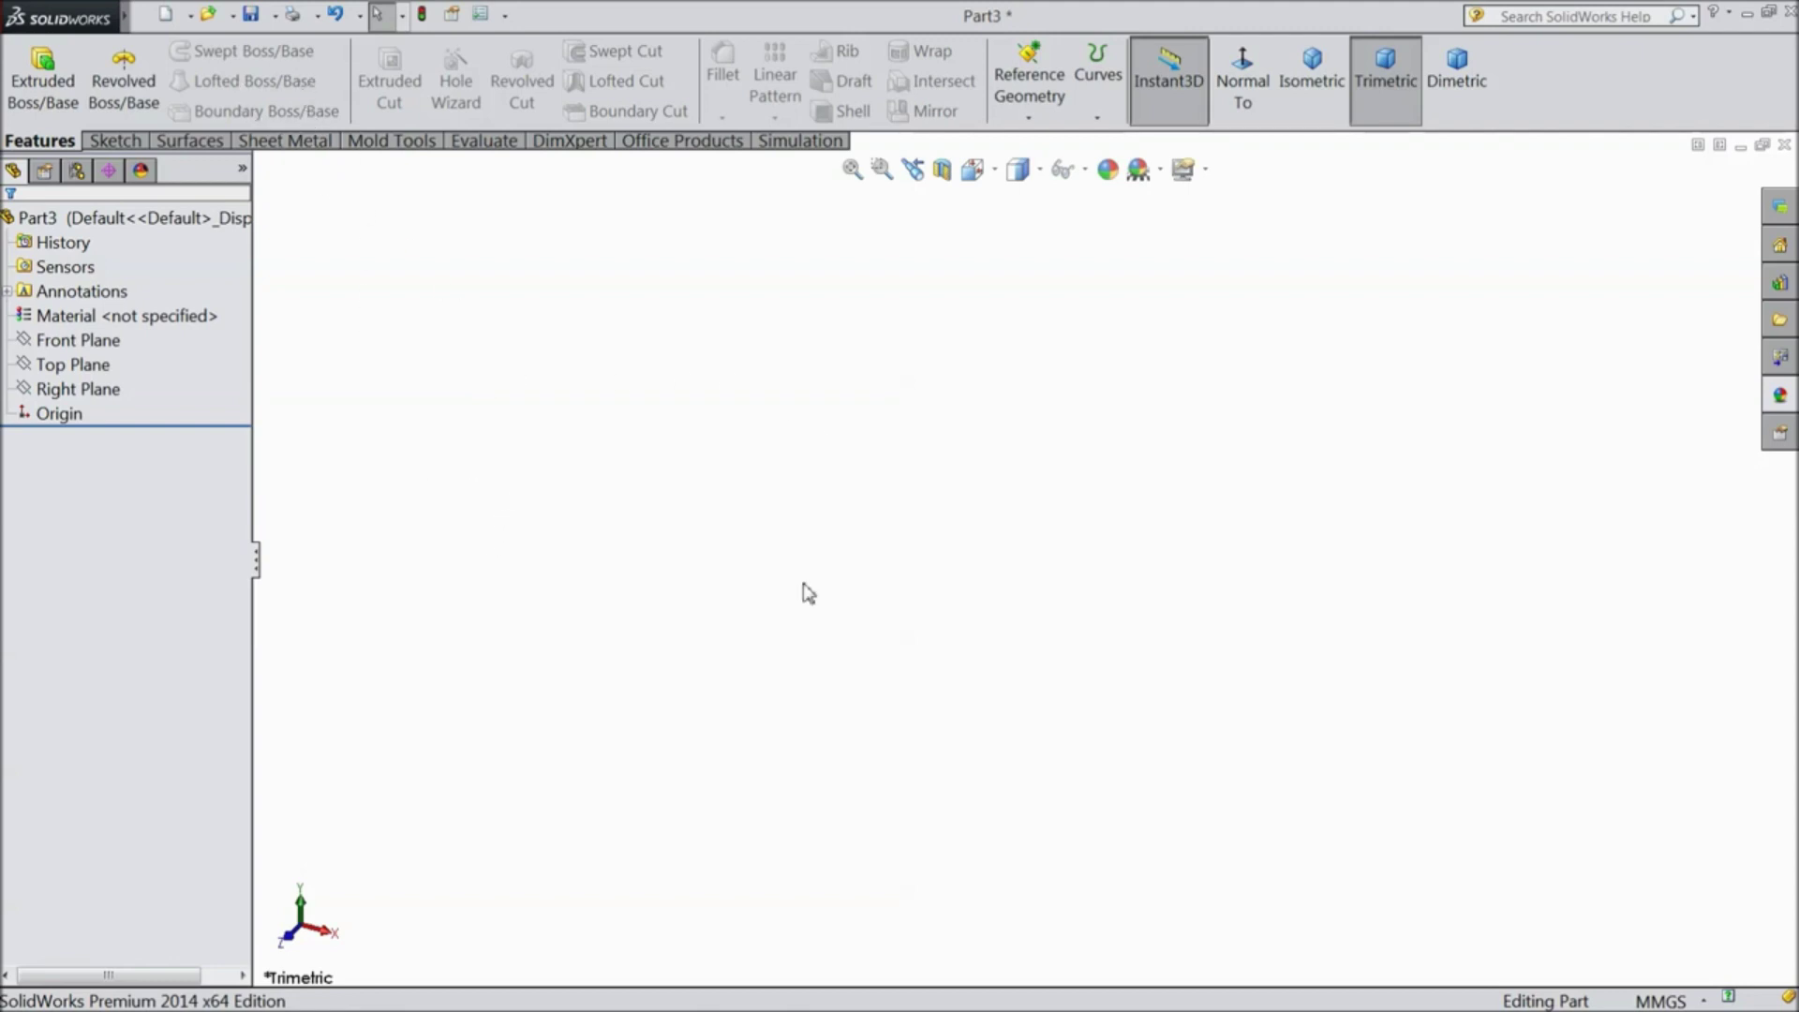
# - Sketch a circle centred on the origin on the Top Plane, then exit the sketch
pyautogui.click(84, 364)
pyautogui.click(105, 342)
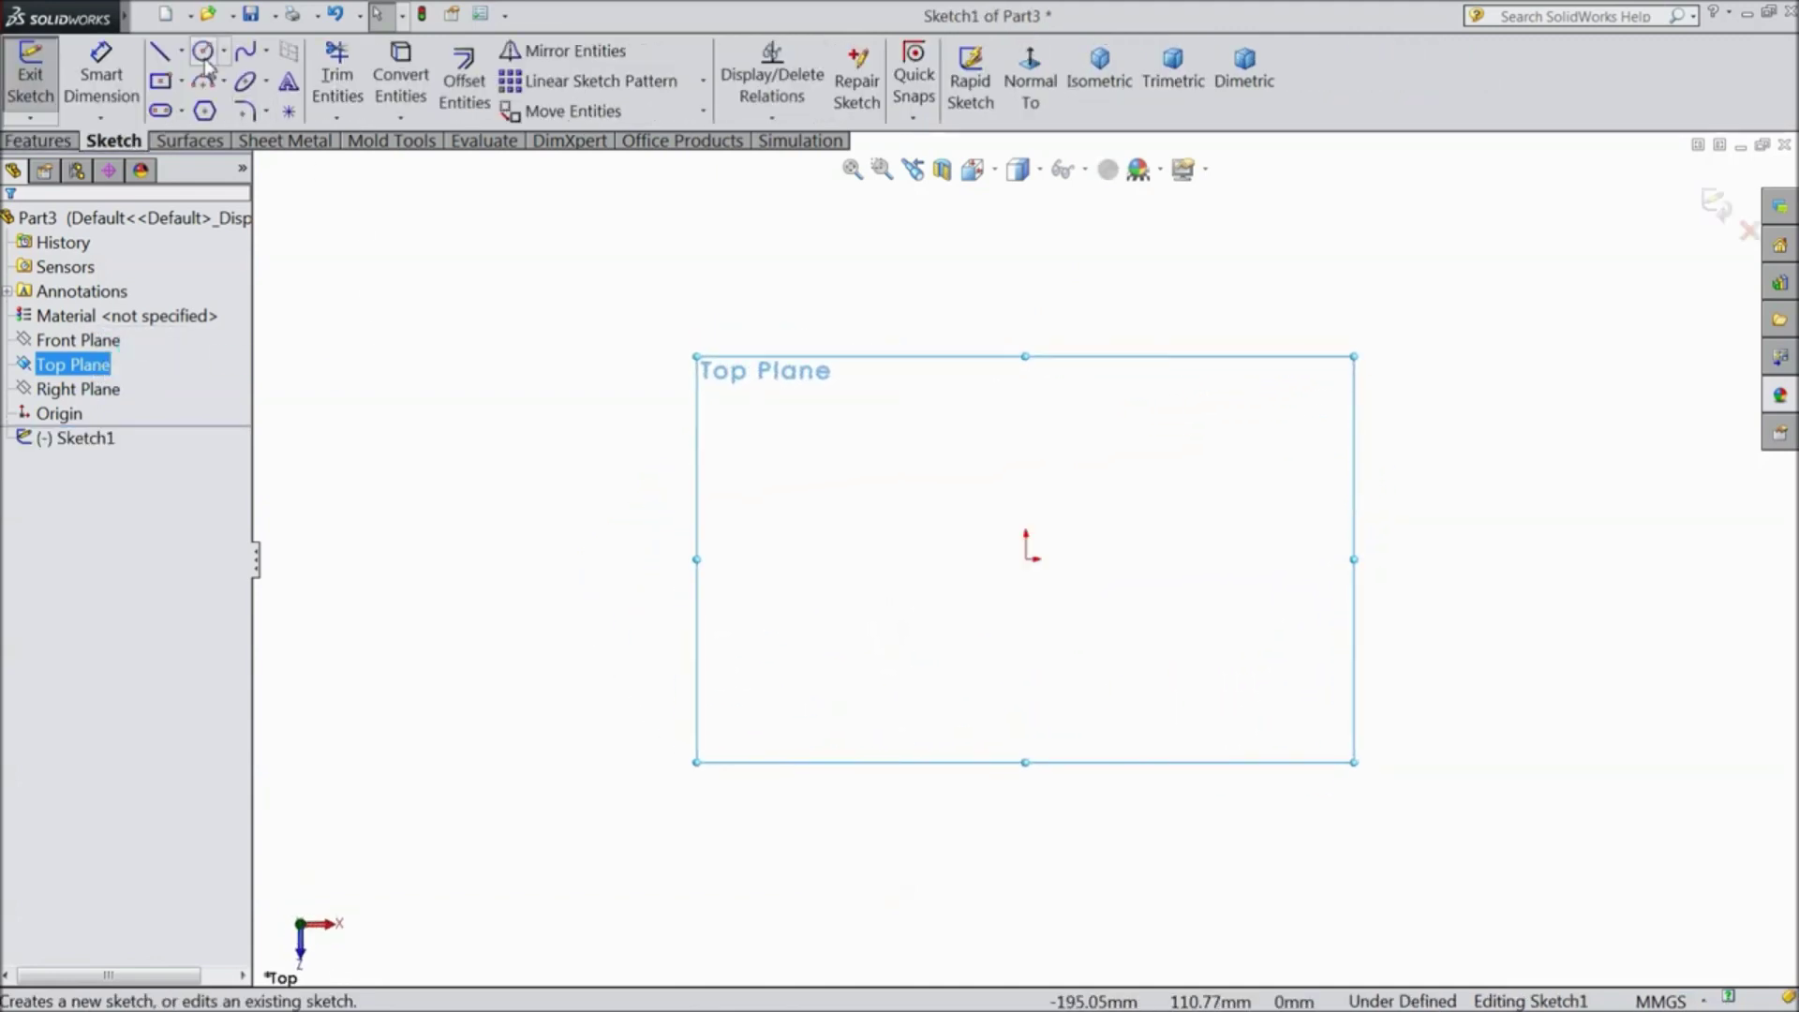
pyautogui.click(203, 50)
pyautogui.click(1025, 559)
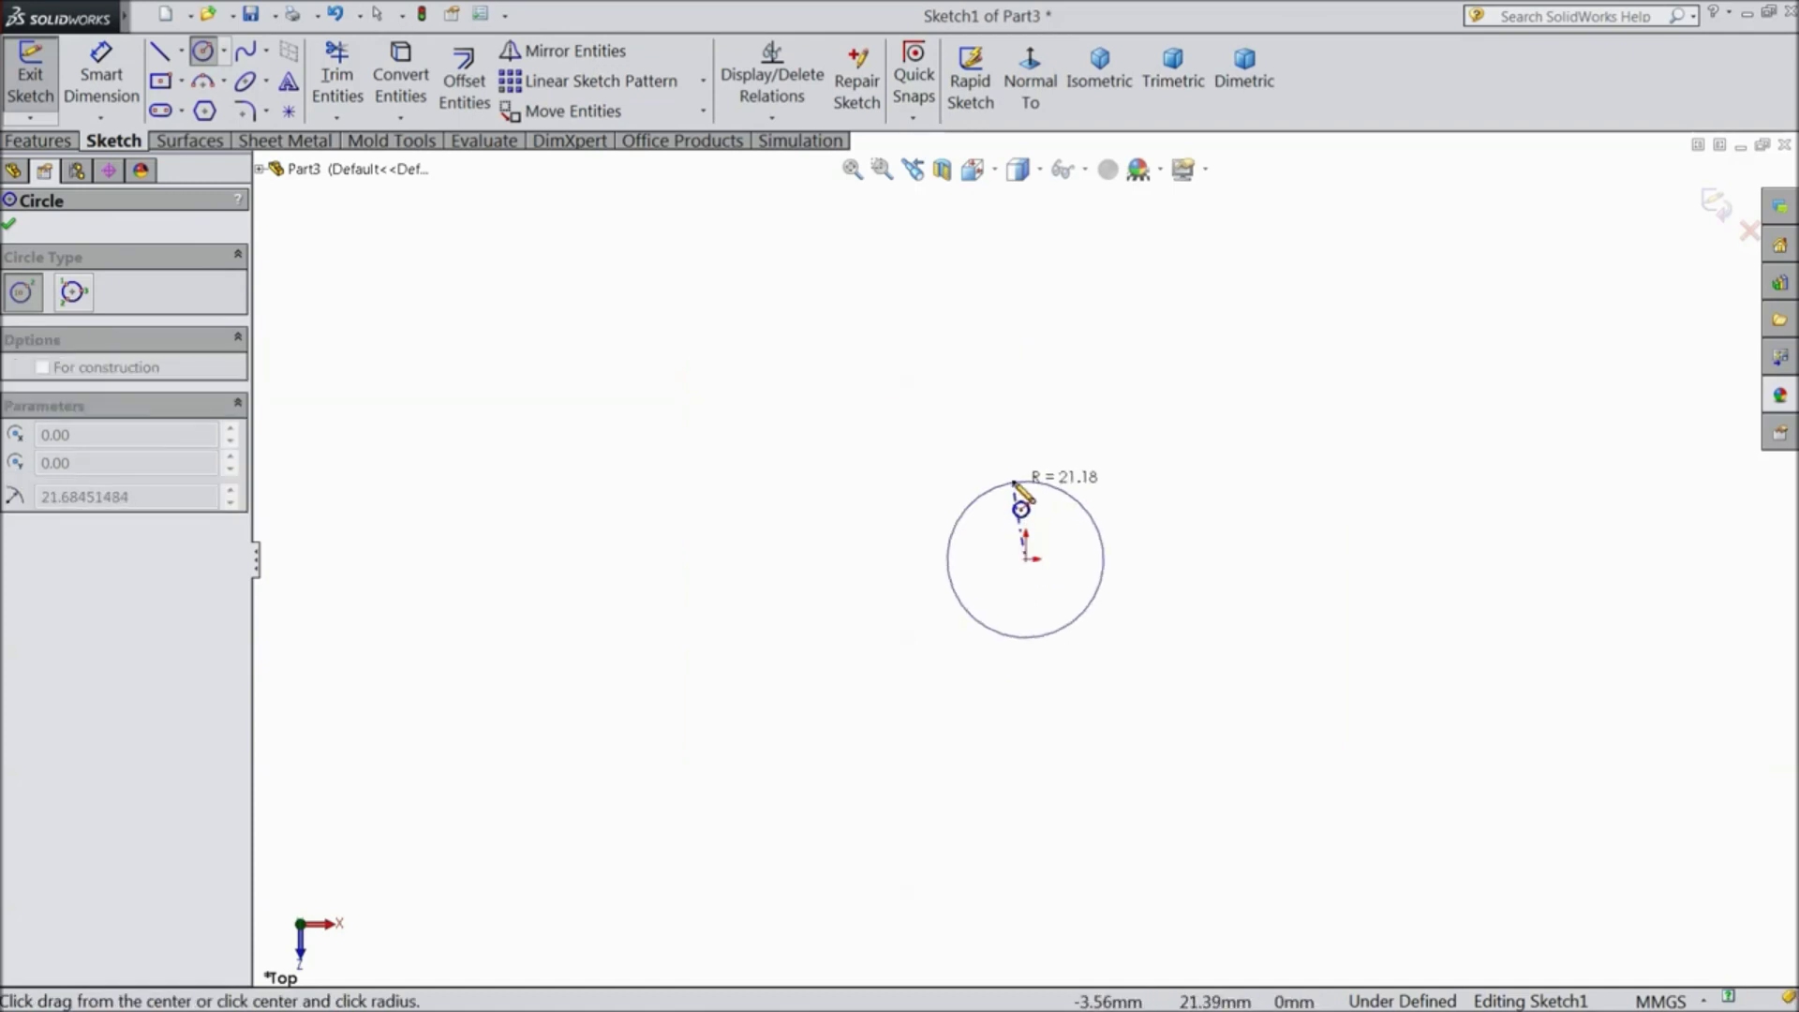
pyautogui.click(1025, 459)
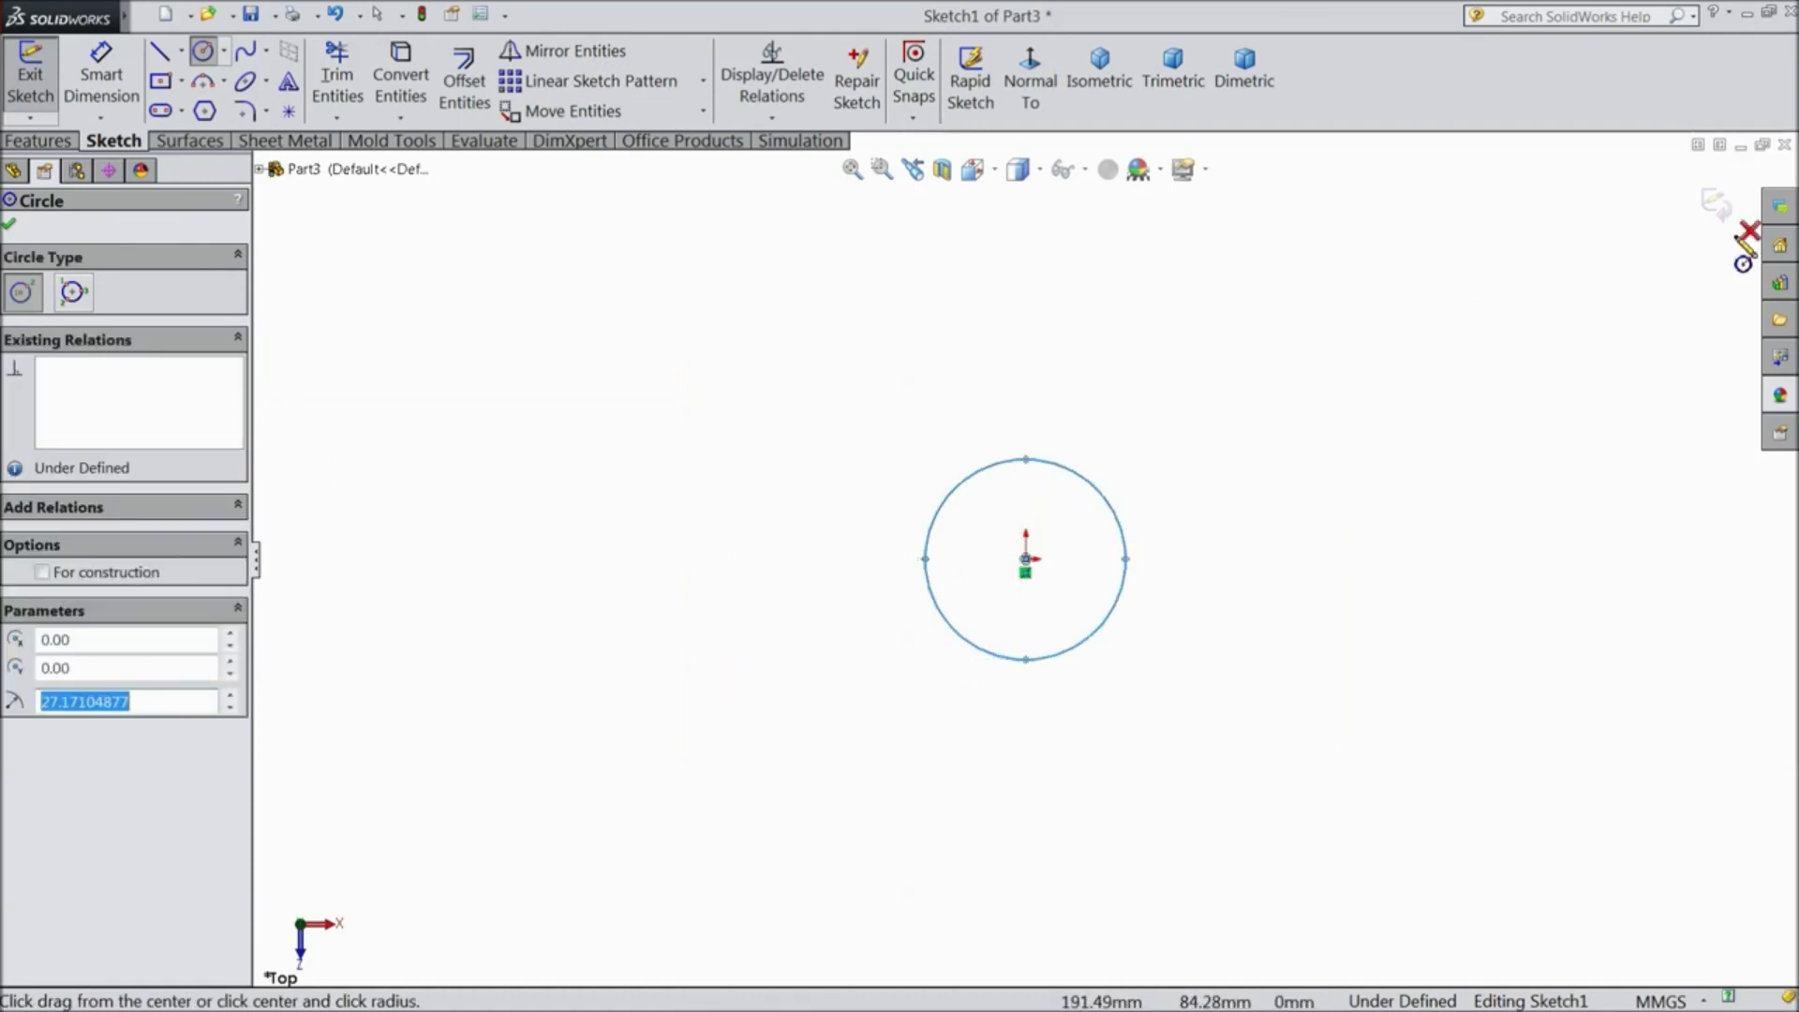
pyautogui.click(1716, 206)
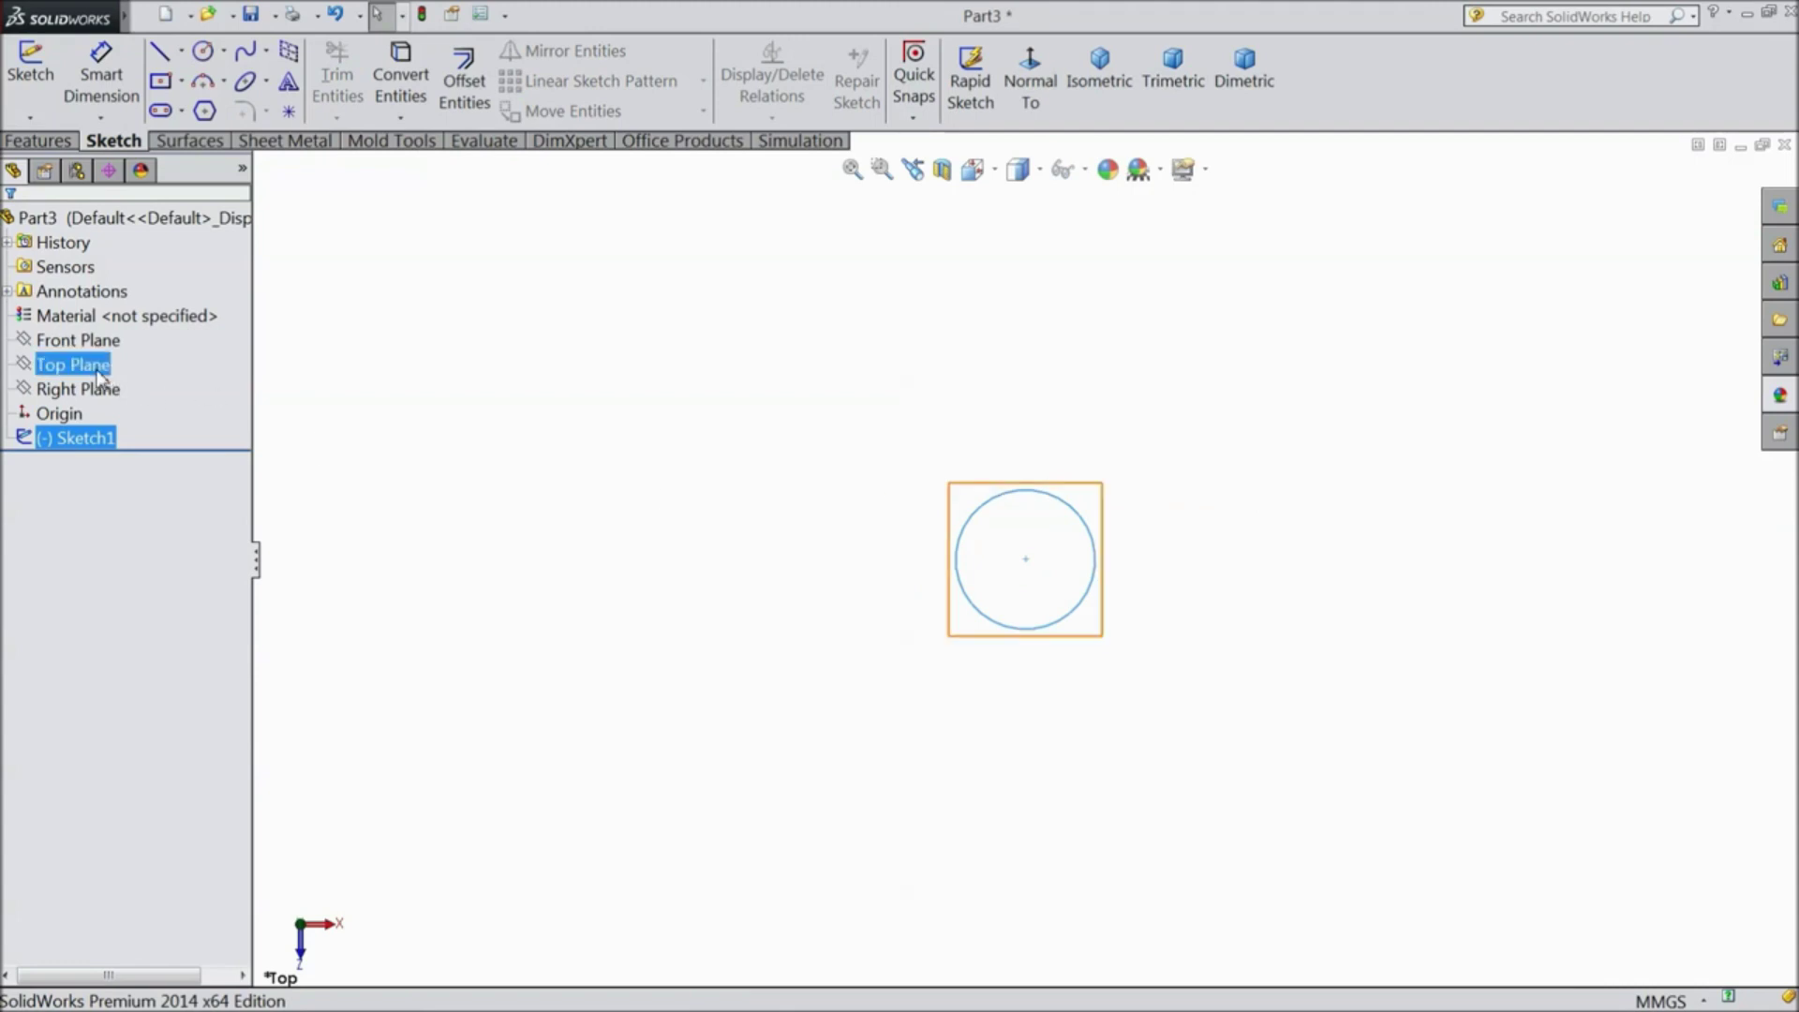
# - Start a new sketch on the Front Plane, viewed normal to it
pyautogui.click(79, 340)
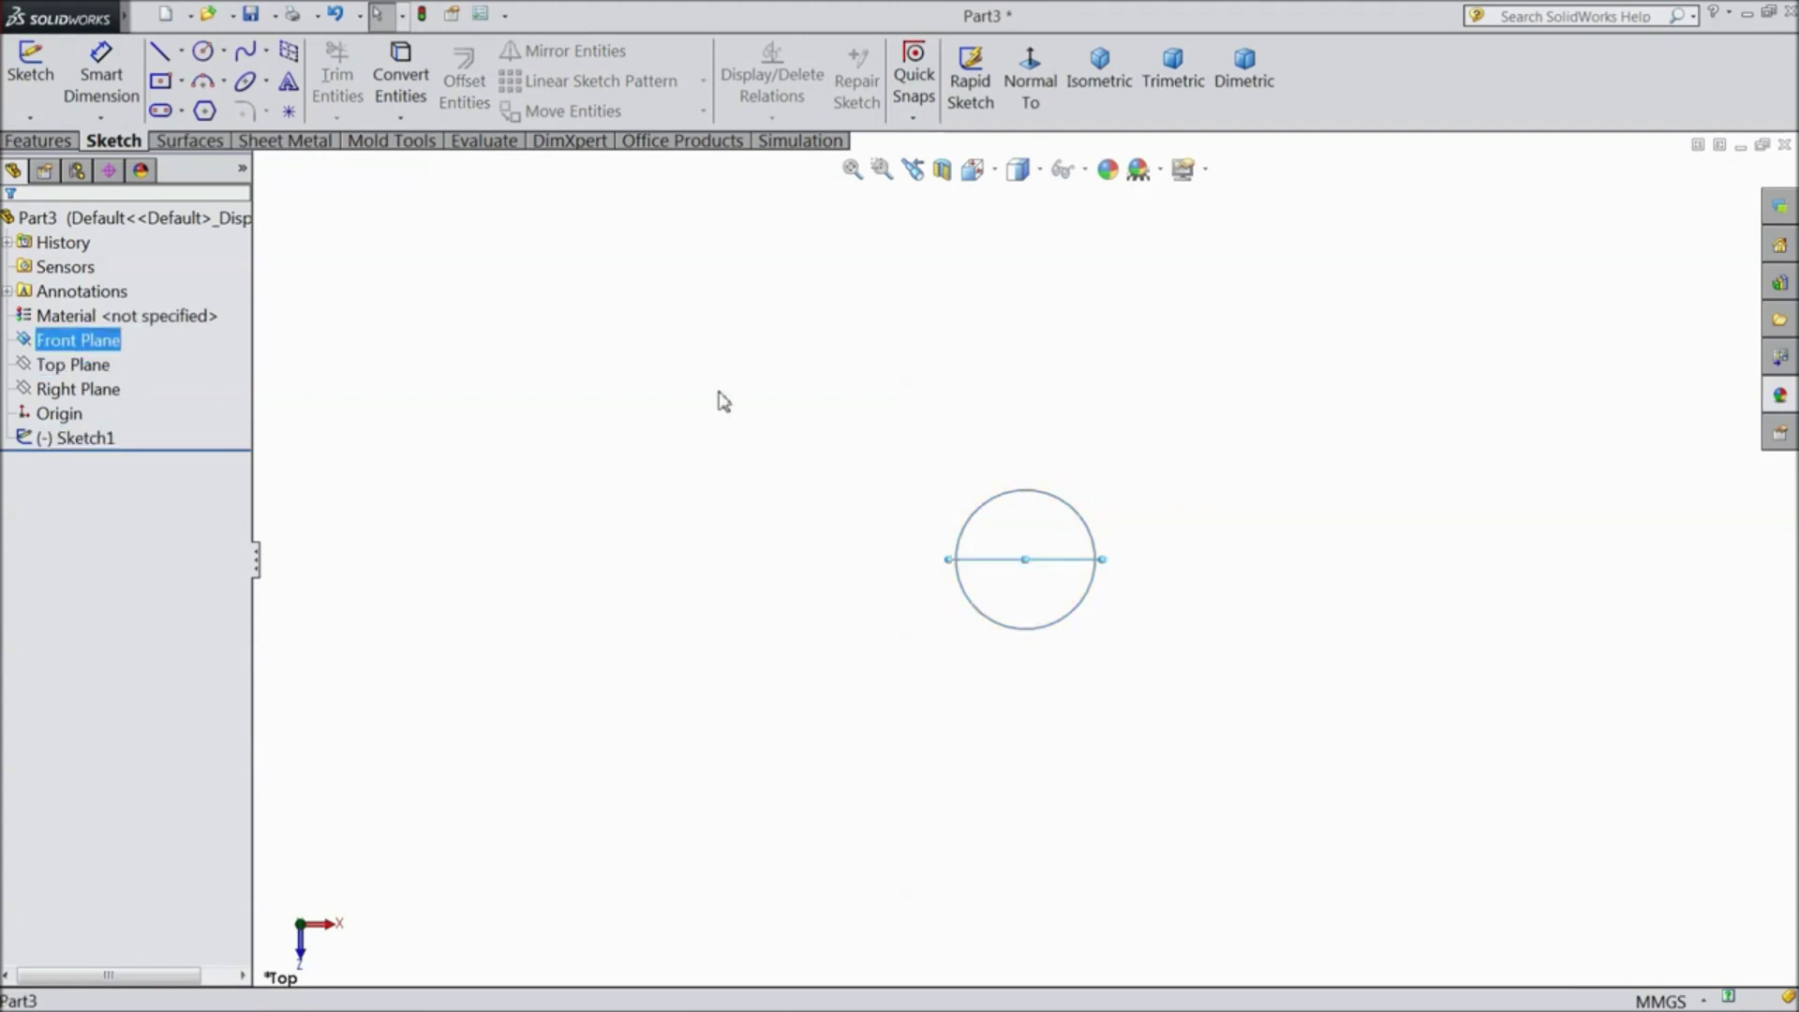
pyautogui.click(1087, 82)
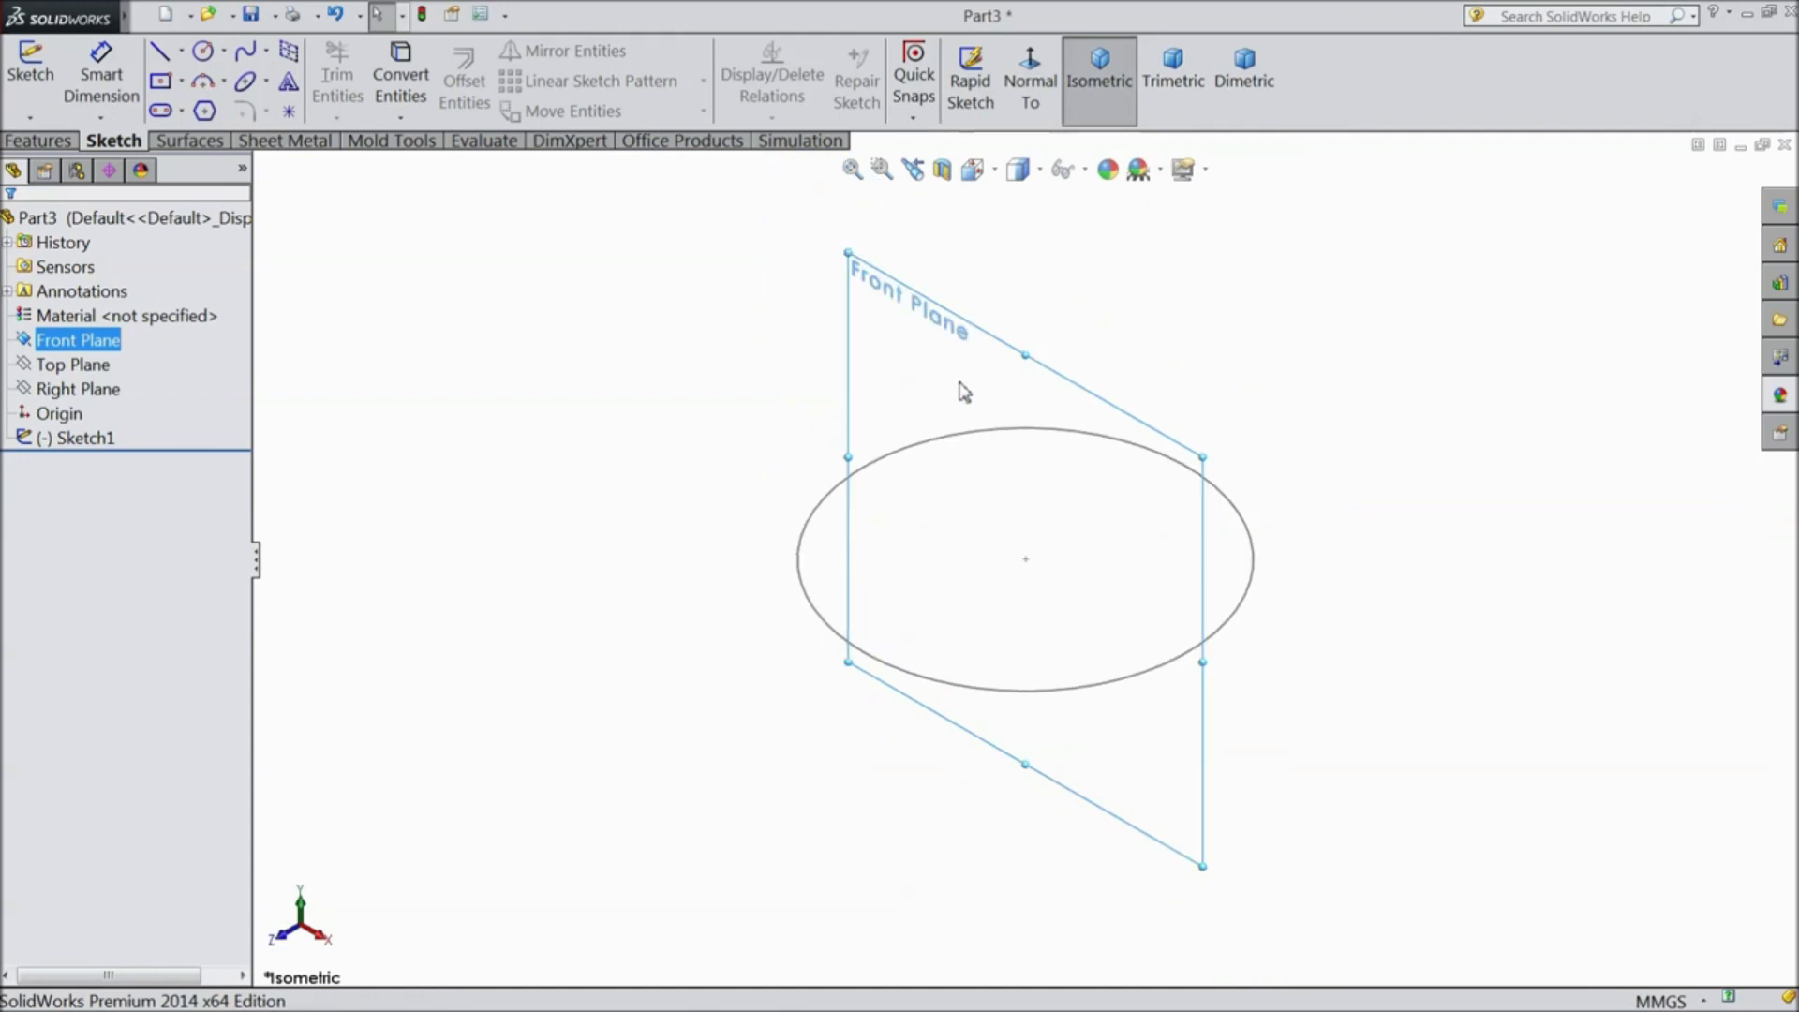
pyautogui.click(44, 349)
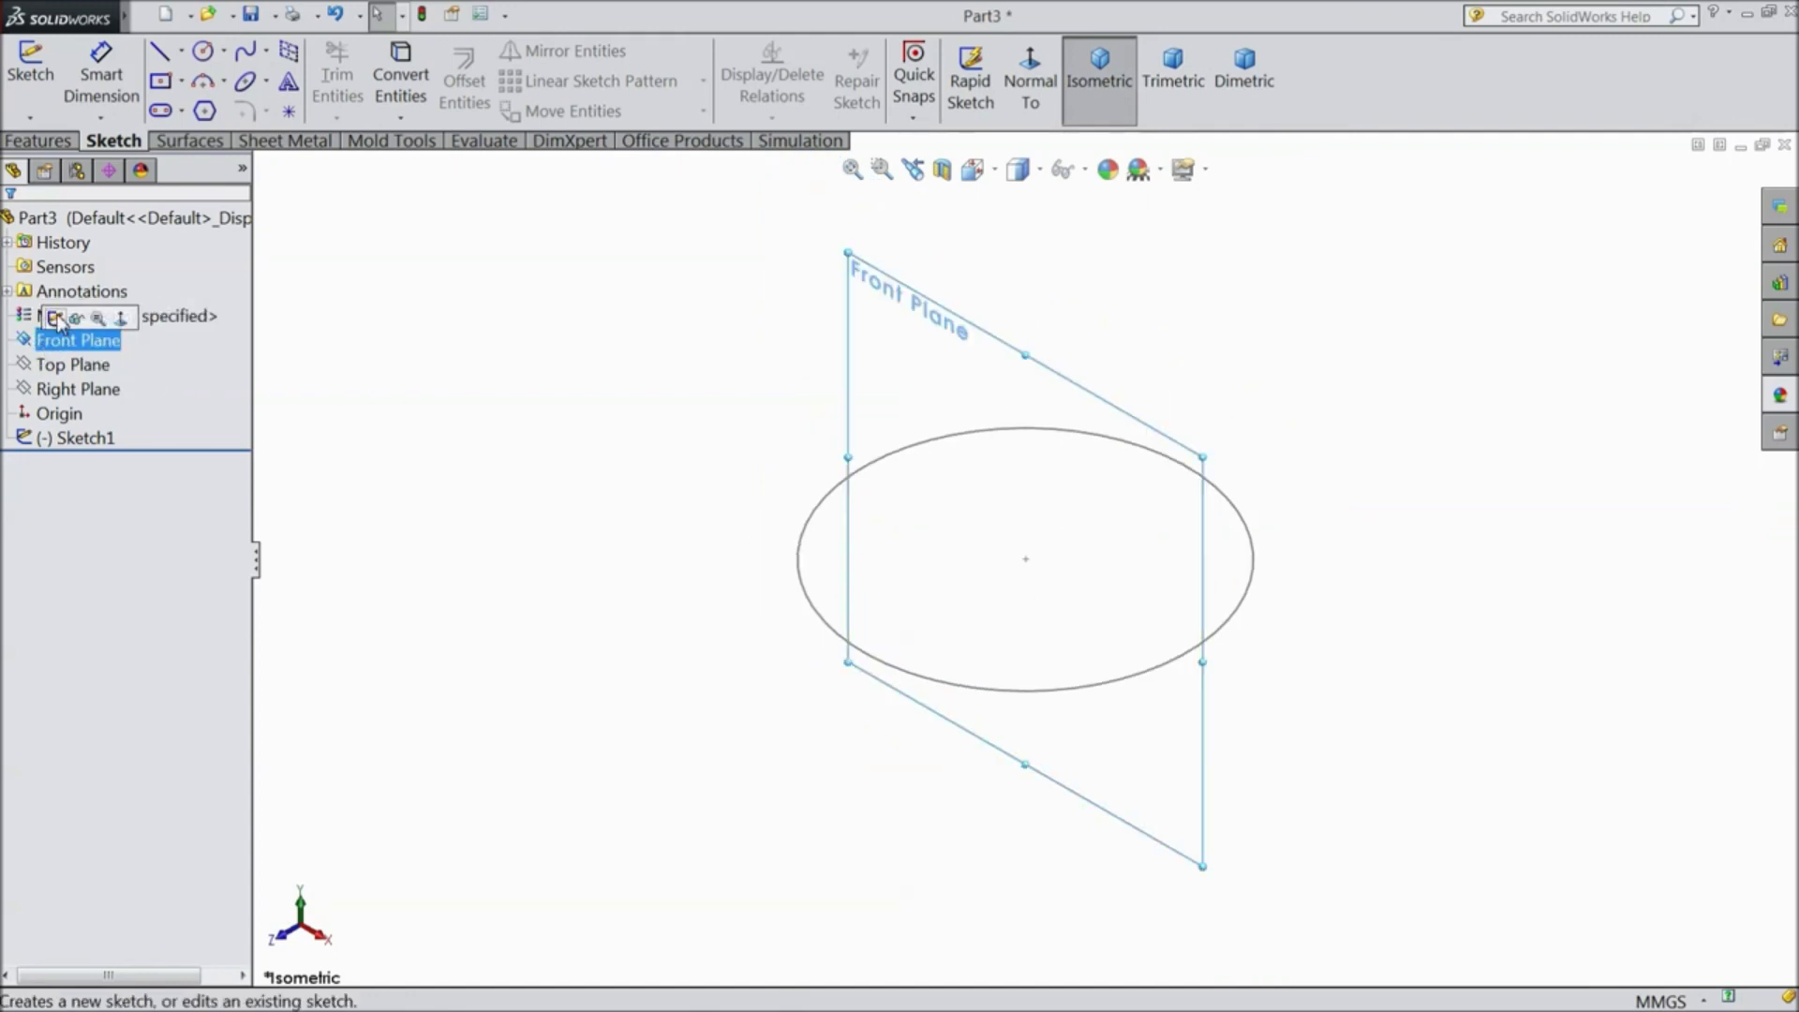
pyautogui.click(54, 317)
pyautogui.click(1051, 99)
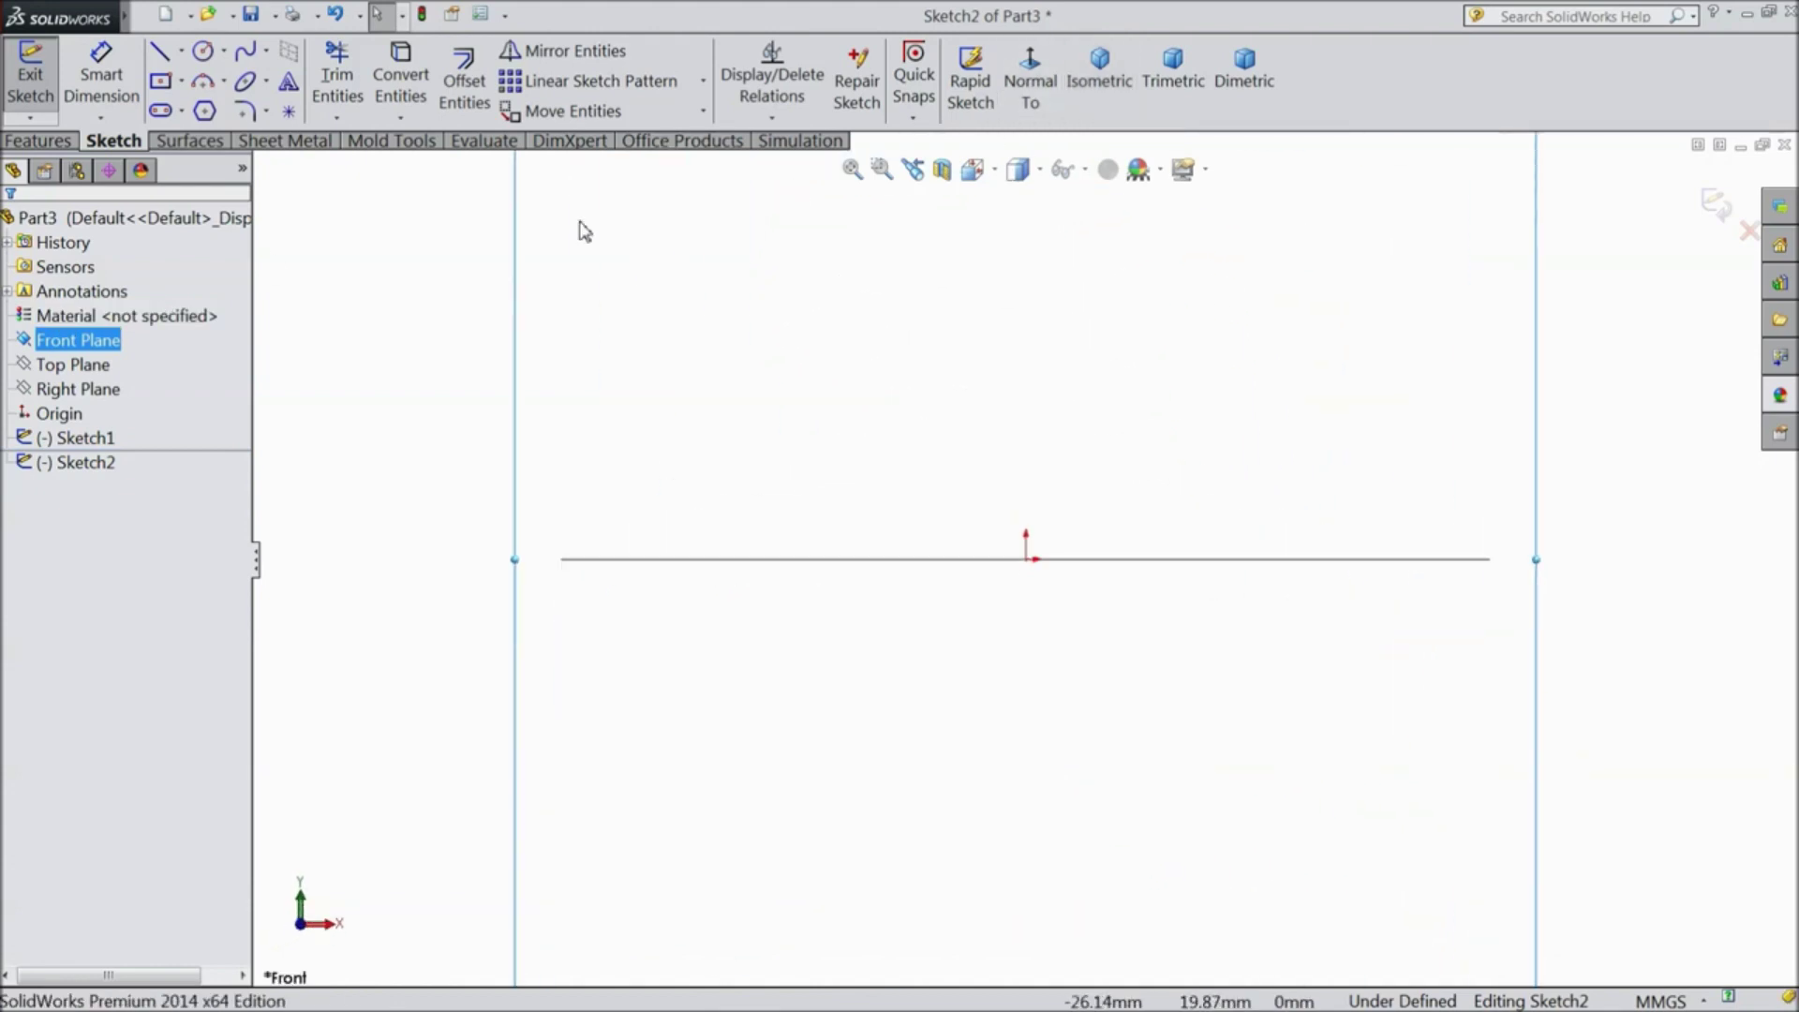
# - Draw vertical, 45° diagonal and horizontal path lines from the origin, then exit Sketch2
pyautogui.click(159, 52)
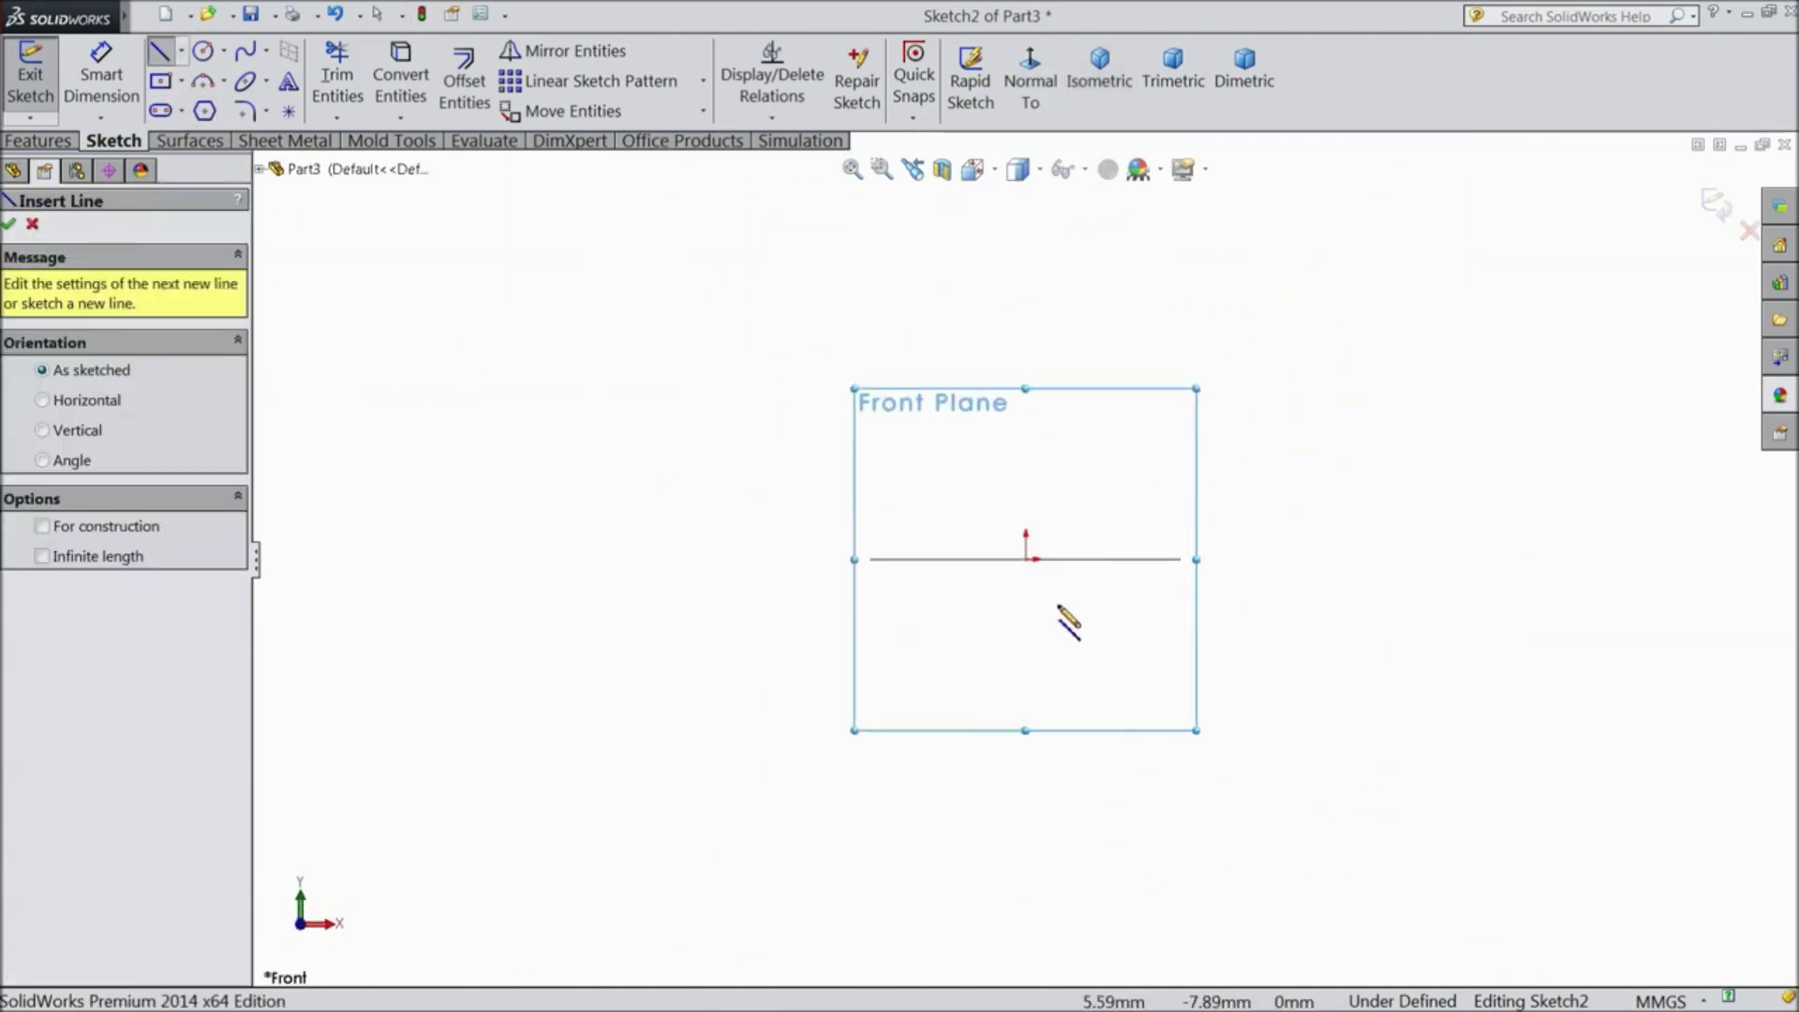
pyautogui.click(1025, 559)
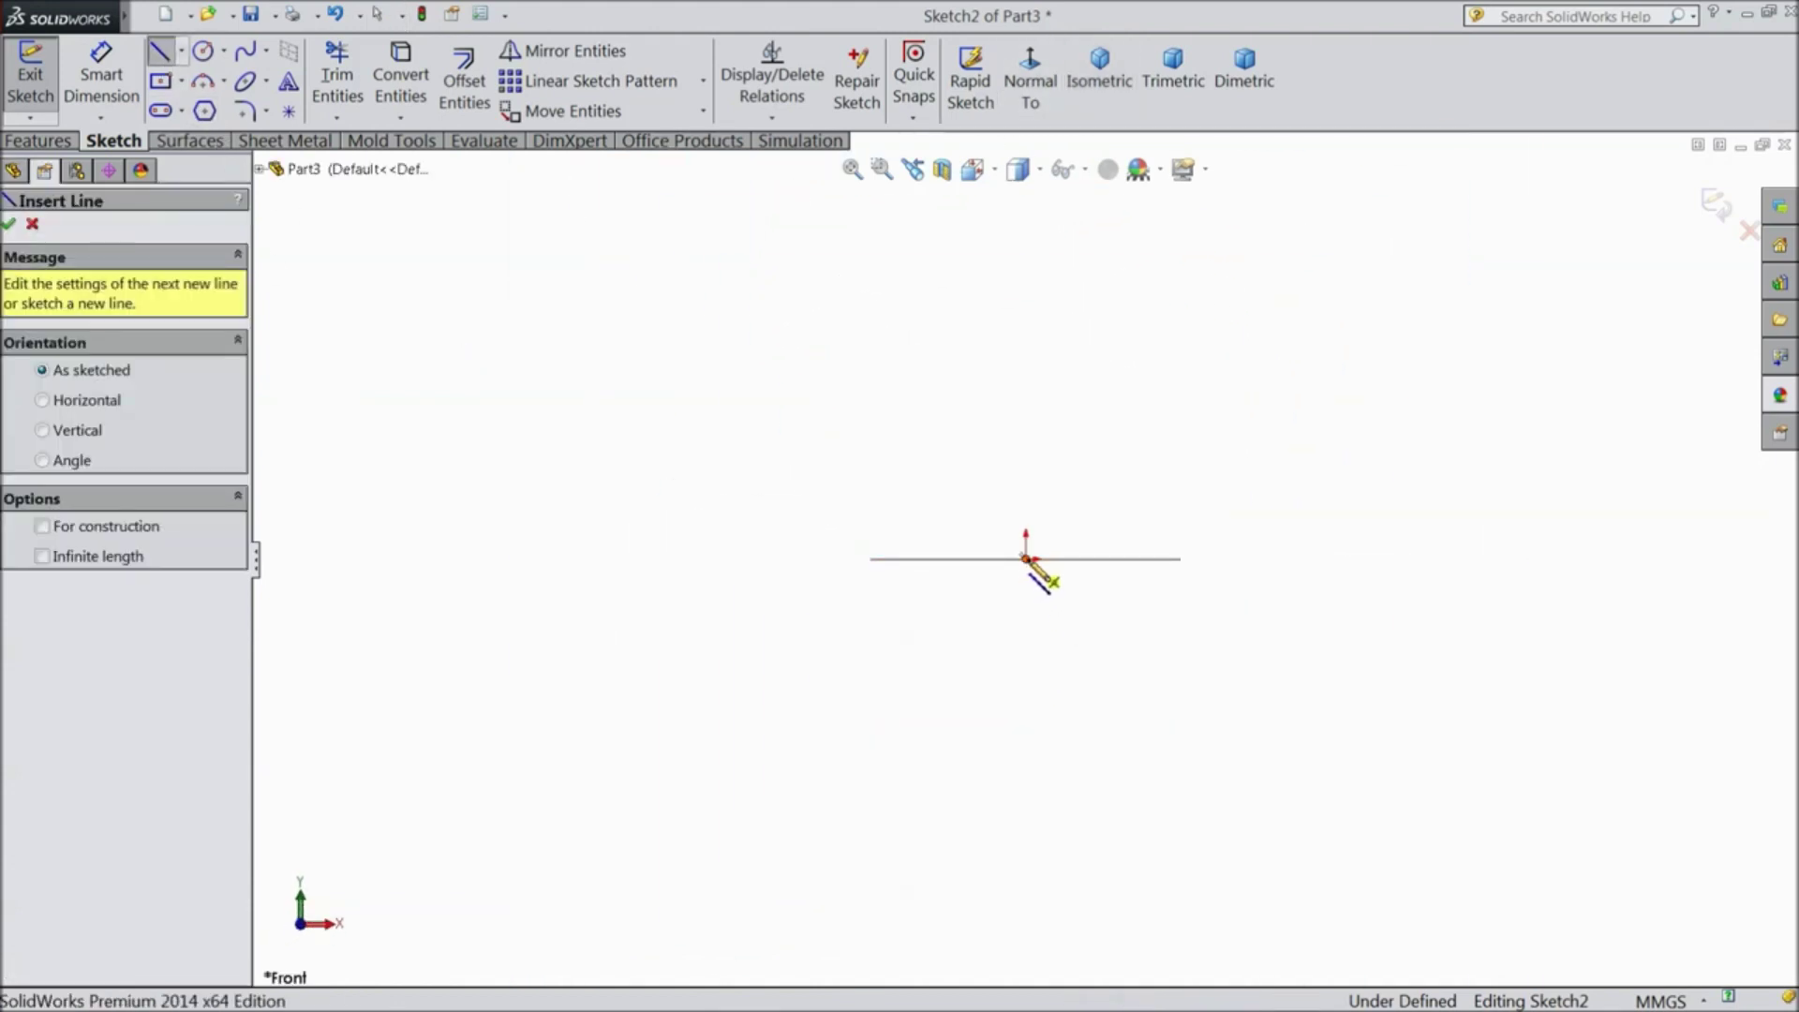
pyautogui.click(1026, 466)
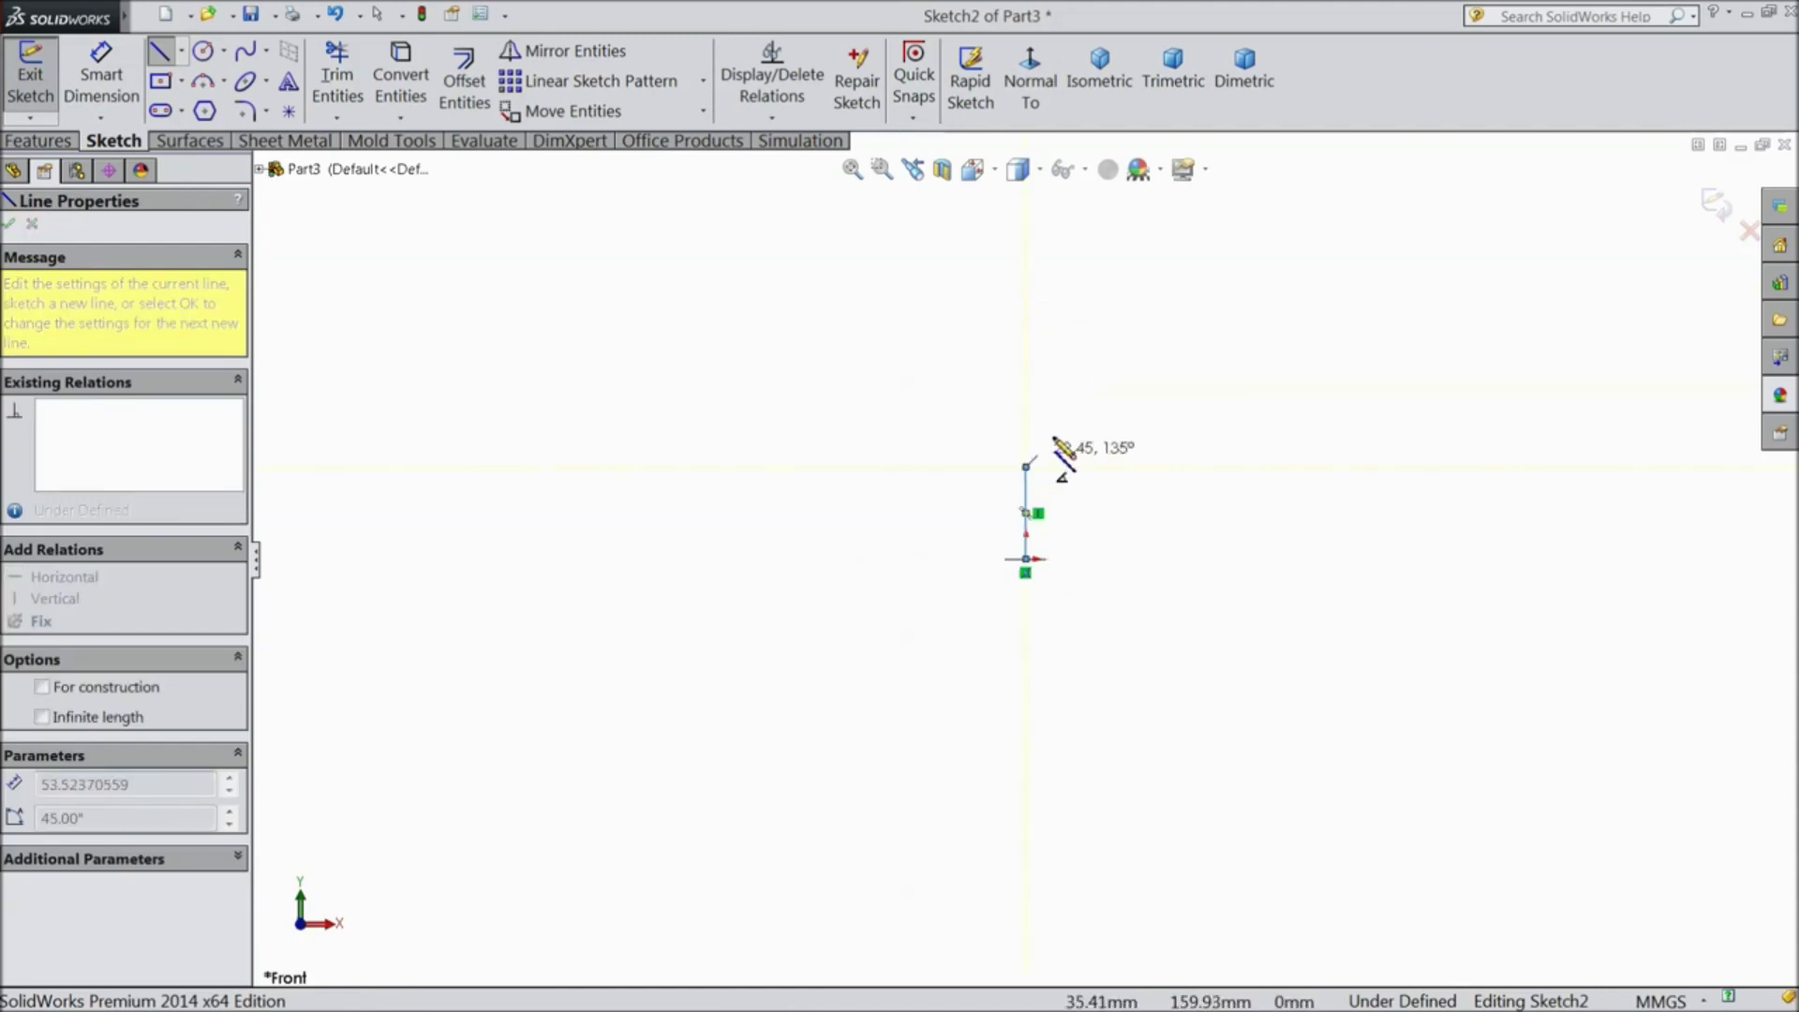
pyautogui.click(1115, 391)
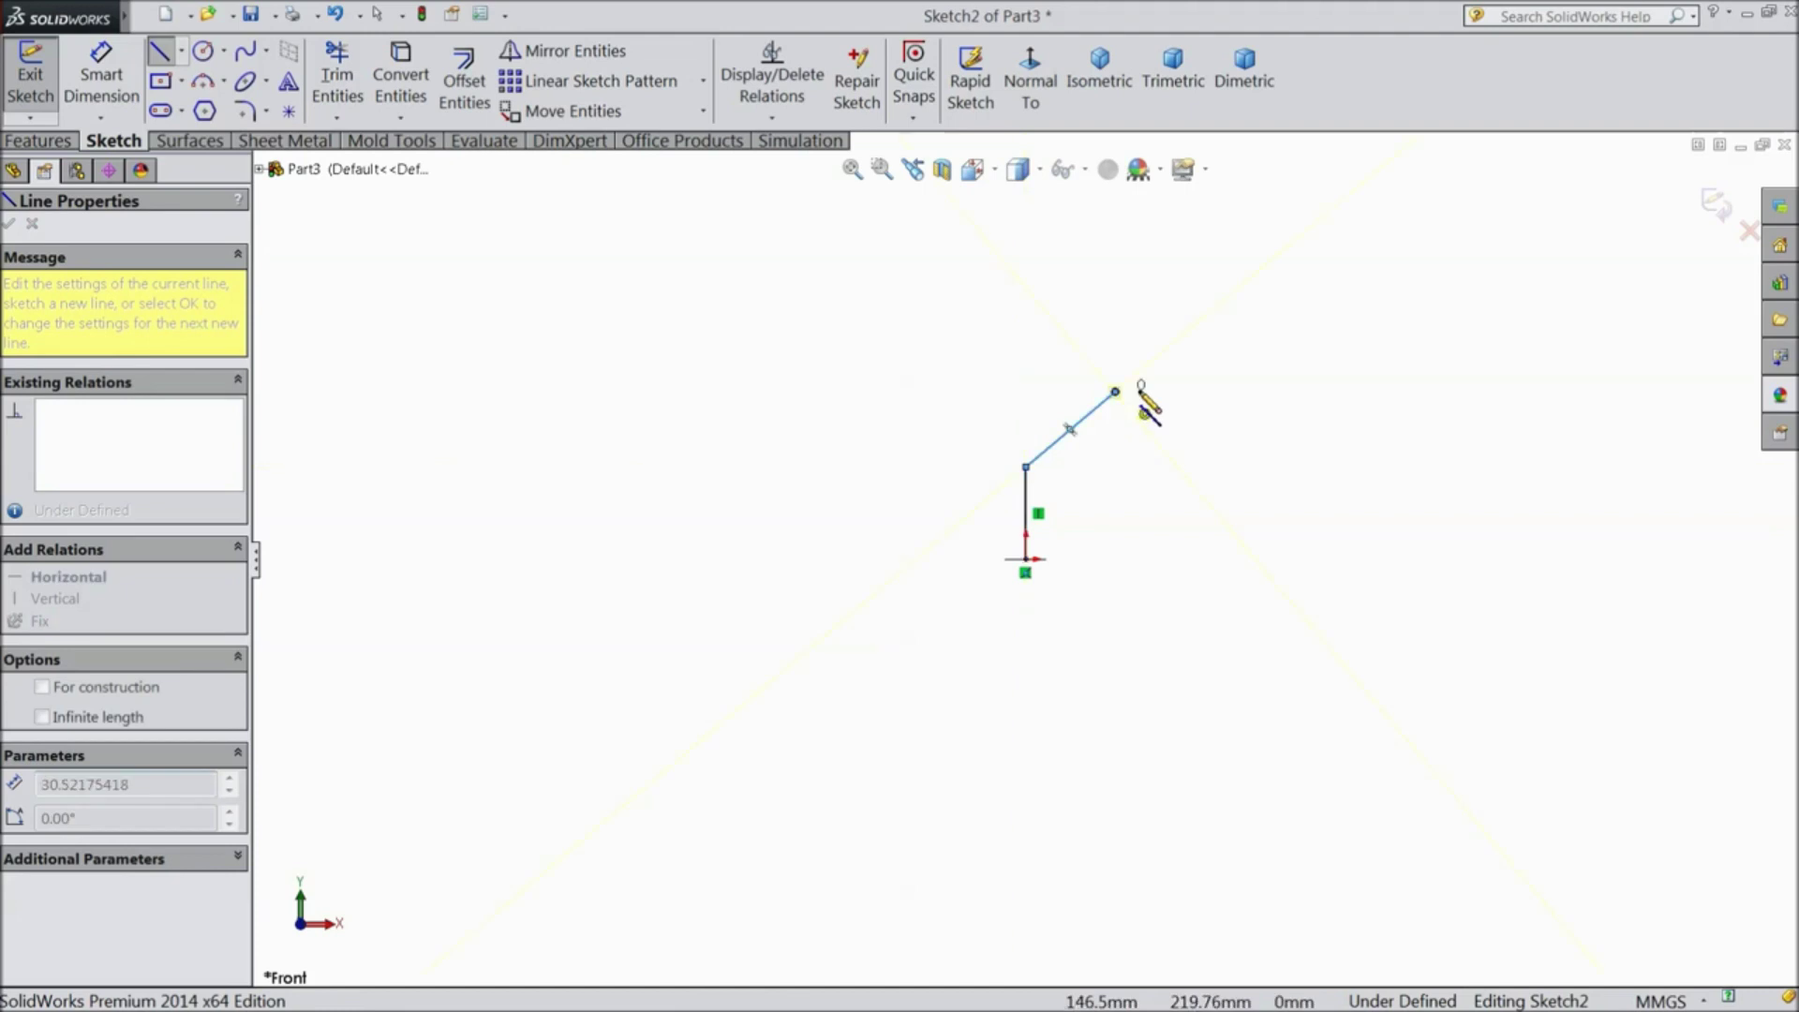
pyautogui.click(1246, 392)
pyautogui.rightClick(1256, 427)
pyautogui.click(1306, 322)
pyautogui.moveTo(1216, 514)
pyautogui.mouseDown(button='middle')
pyautogui.moveTo(818, 556)
pyautogui.moveTo(779, 627)
pyautogui.mouseUp(button='middle')
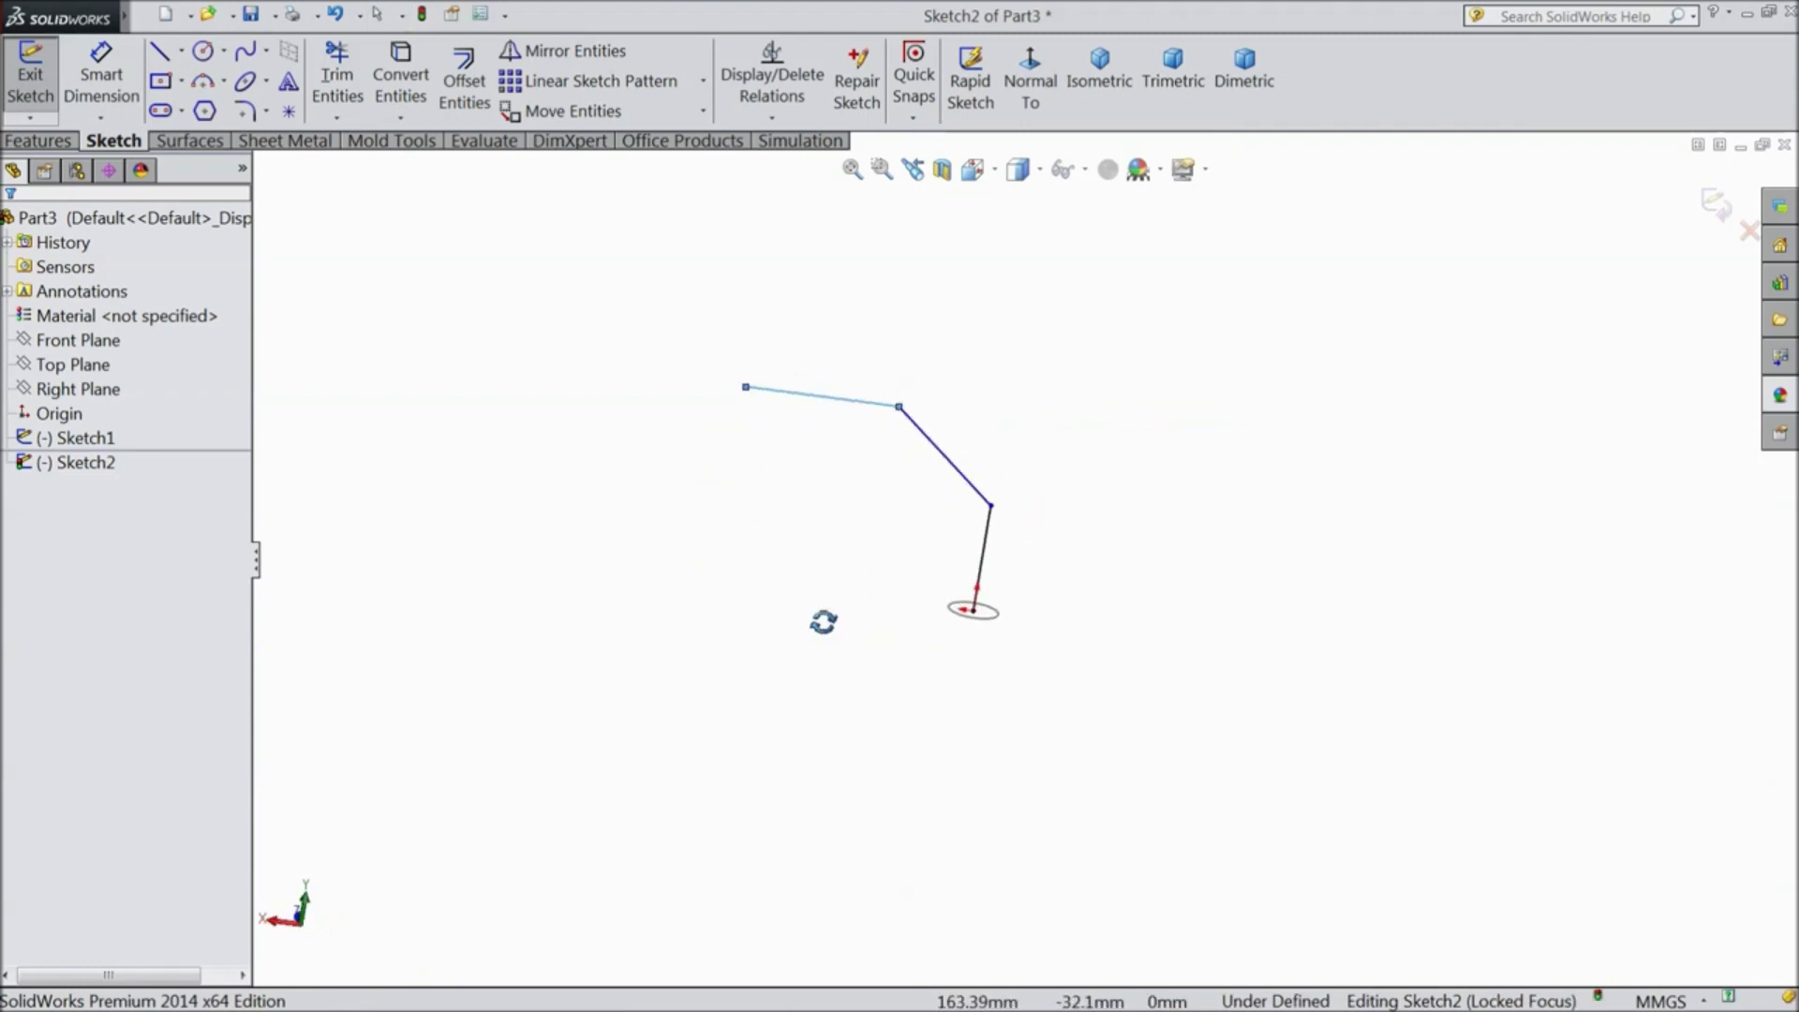
pyautogui.click(1714, 208)
pyautogui.moveTo(1173, 462); pyautogui.dragTo(1139, 481, button='middle')
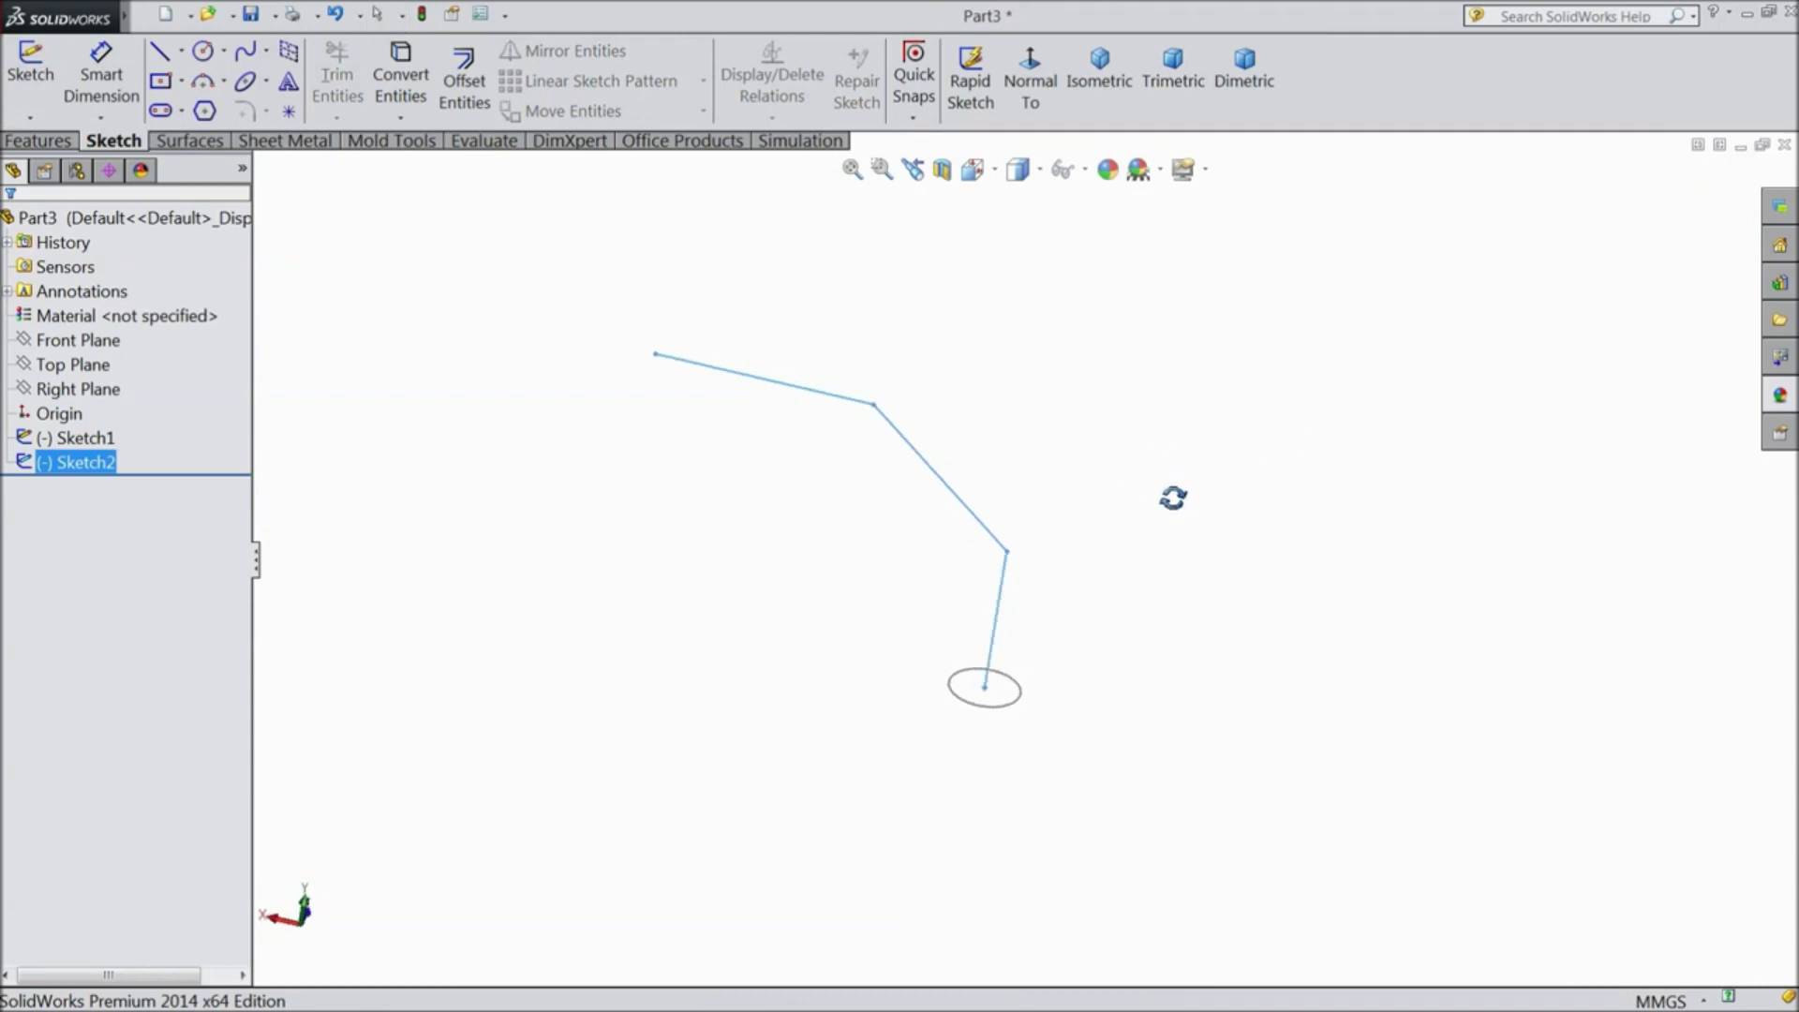
# - Start a Swept Boss/Base with Sketch2 as path and the Sketch1 circle as profile
pyautogui.moveTo(956, 494); pyautogui.dragTo(936, 550, button='middle')
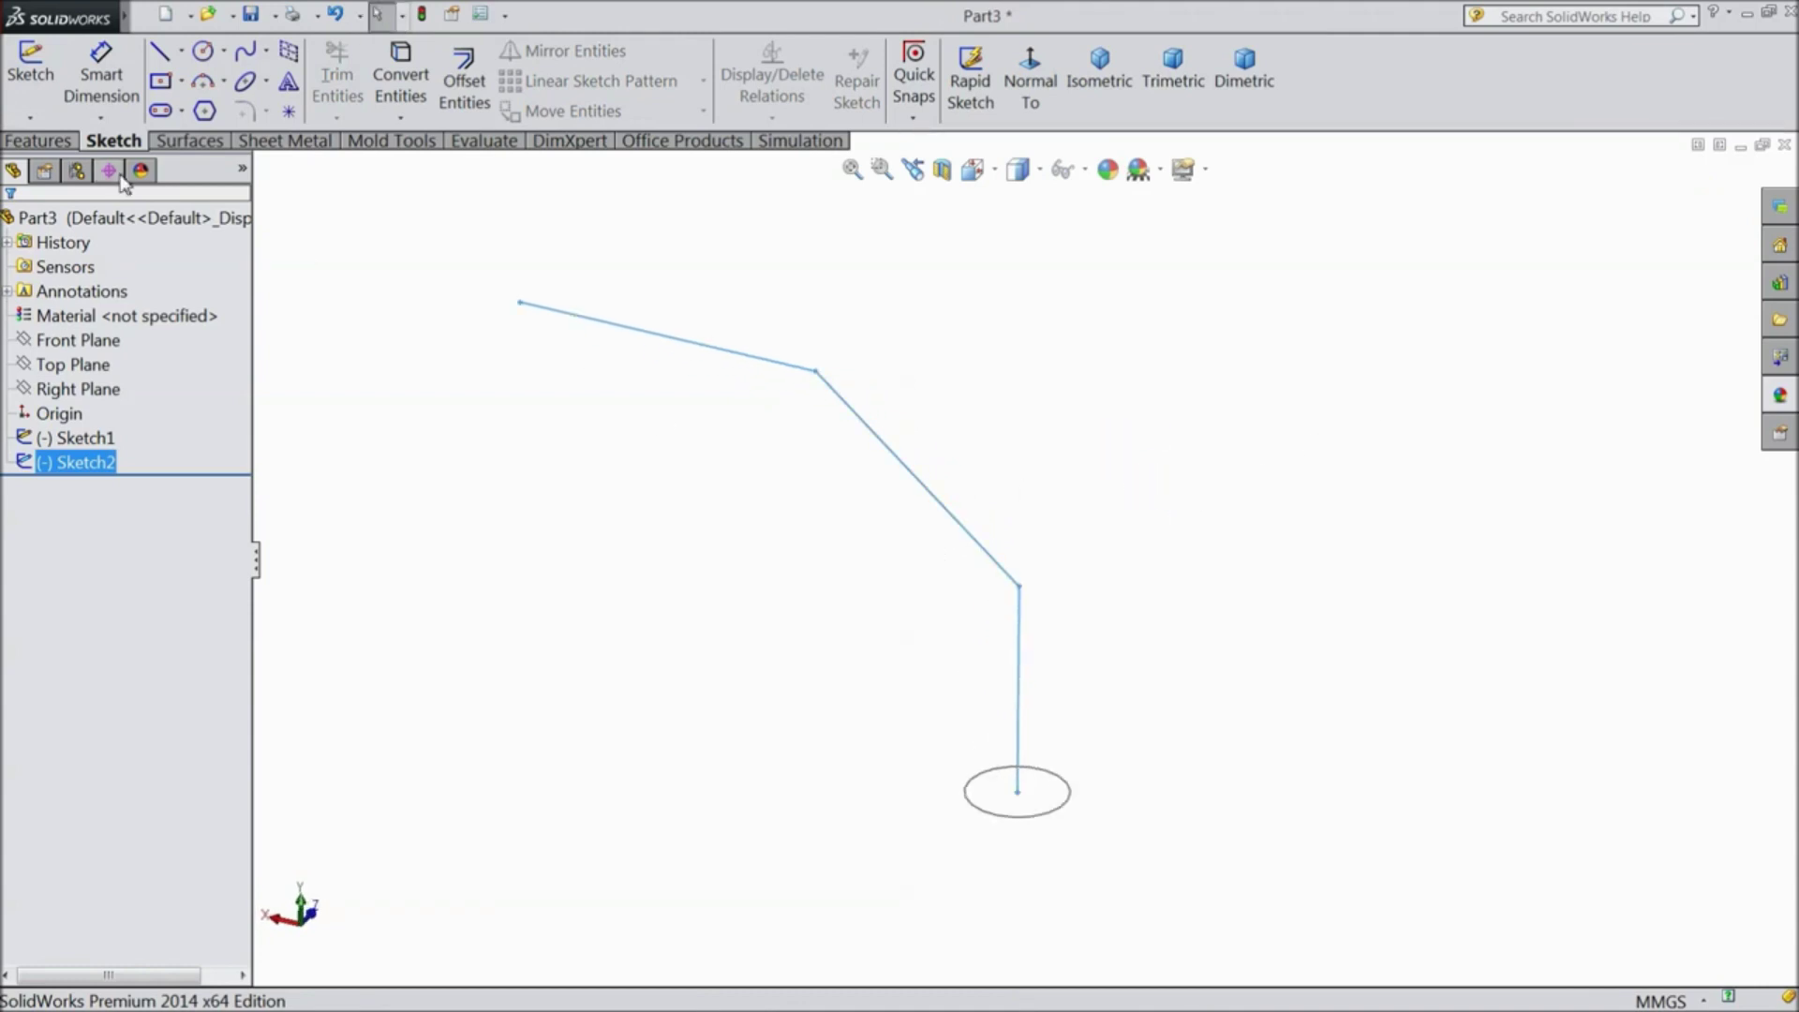
pyautogui.click(67, 146)
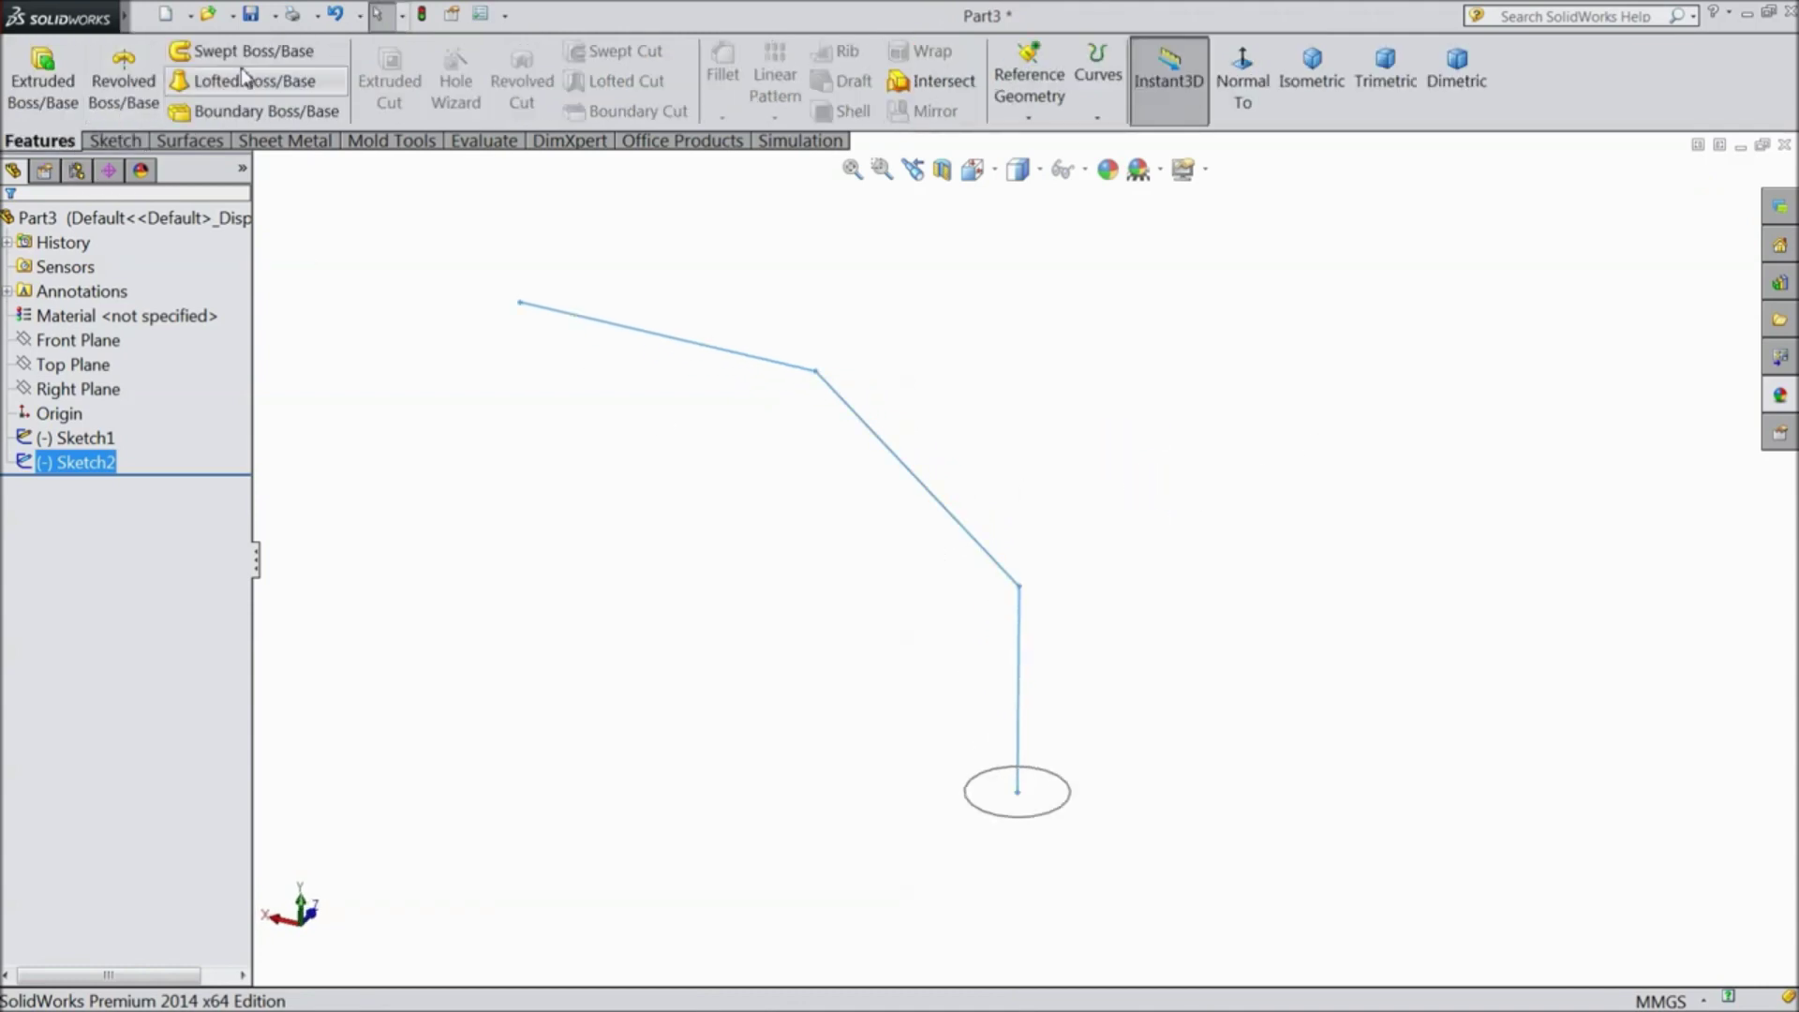
pyautogui.click(298, 62)
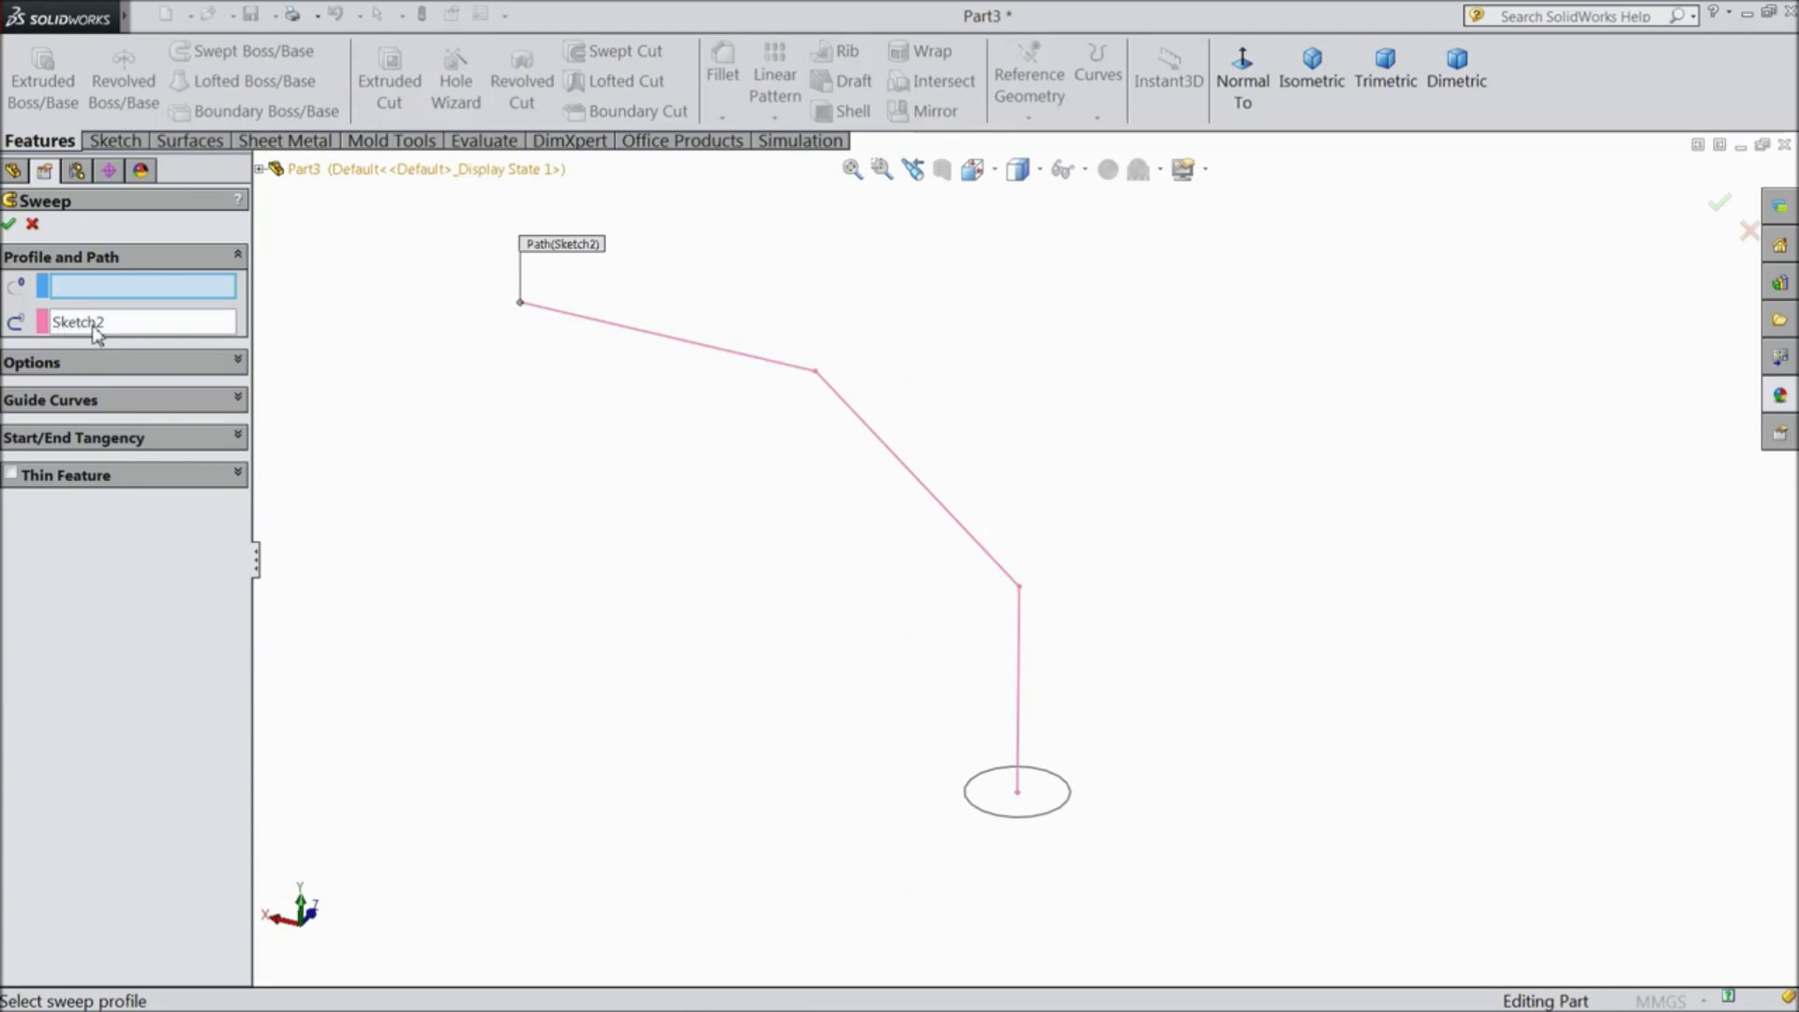
pyautogui.click(1029, 821)
pyautogui.moveTo(805, 592)
pyautogui.mouseDown(button='middle')
pyautogui.moveTo(791, 630)
pyautogui.moveTo(726, 316)
pyautogui.moveTo(756, 574)
pyautogui.moveTo(569, 594)
pyautogui.moveTo(843, 582)
pyautogui.moveTo(811, 674)
pyautogui.moveTo(746, 424)
pyautogui.moveTo(707, 410)
pyautogui.moveTo(760, 691)
pyautogui.mouseUp(button='middle')
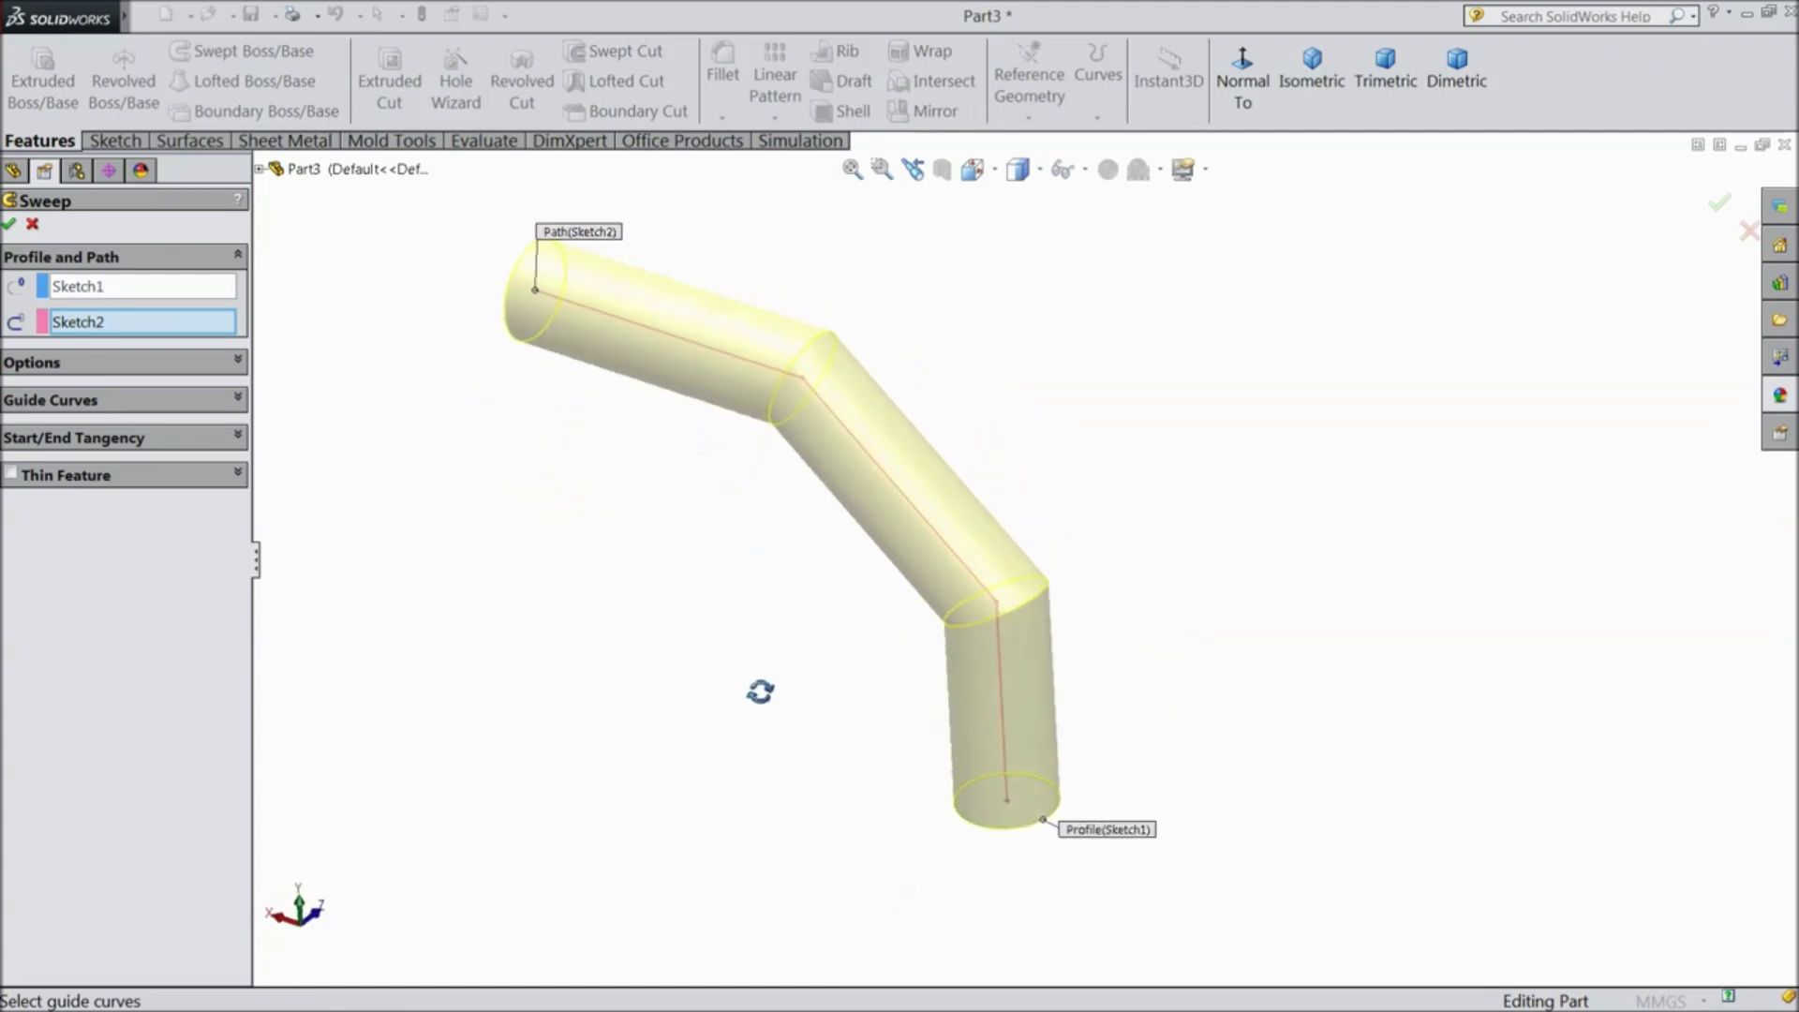
# - Try the Keep Normal Constant and Twist Along Path sweep orientation types
pyautogui.click(241, 369)
pyautogui.click(182, 415)
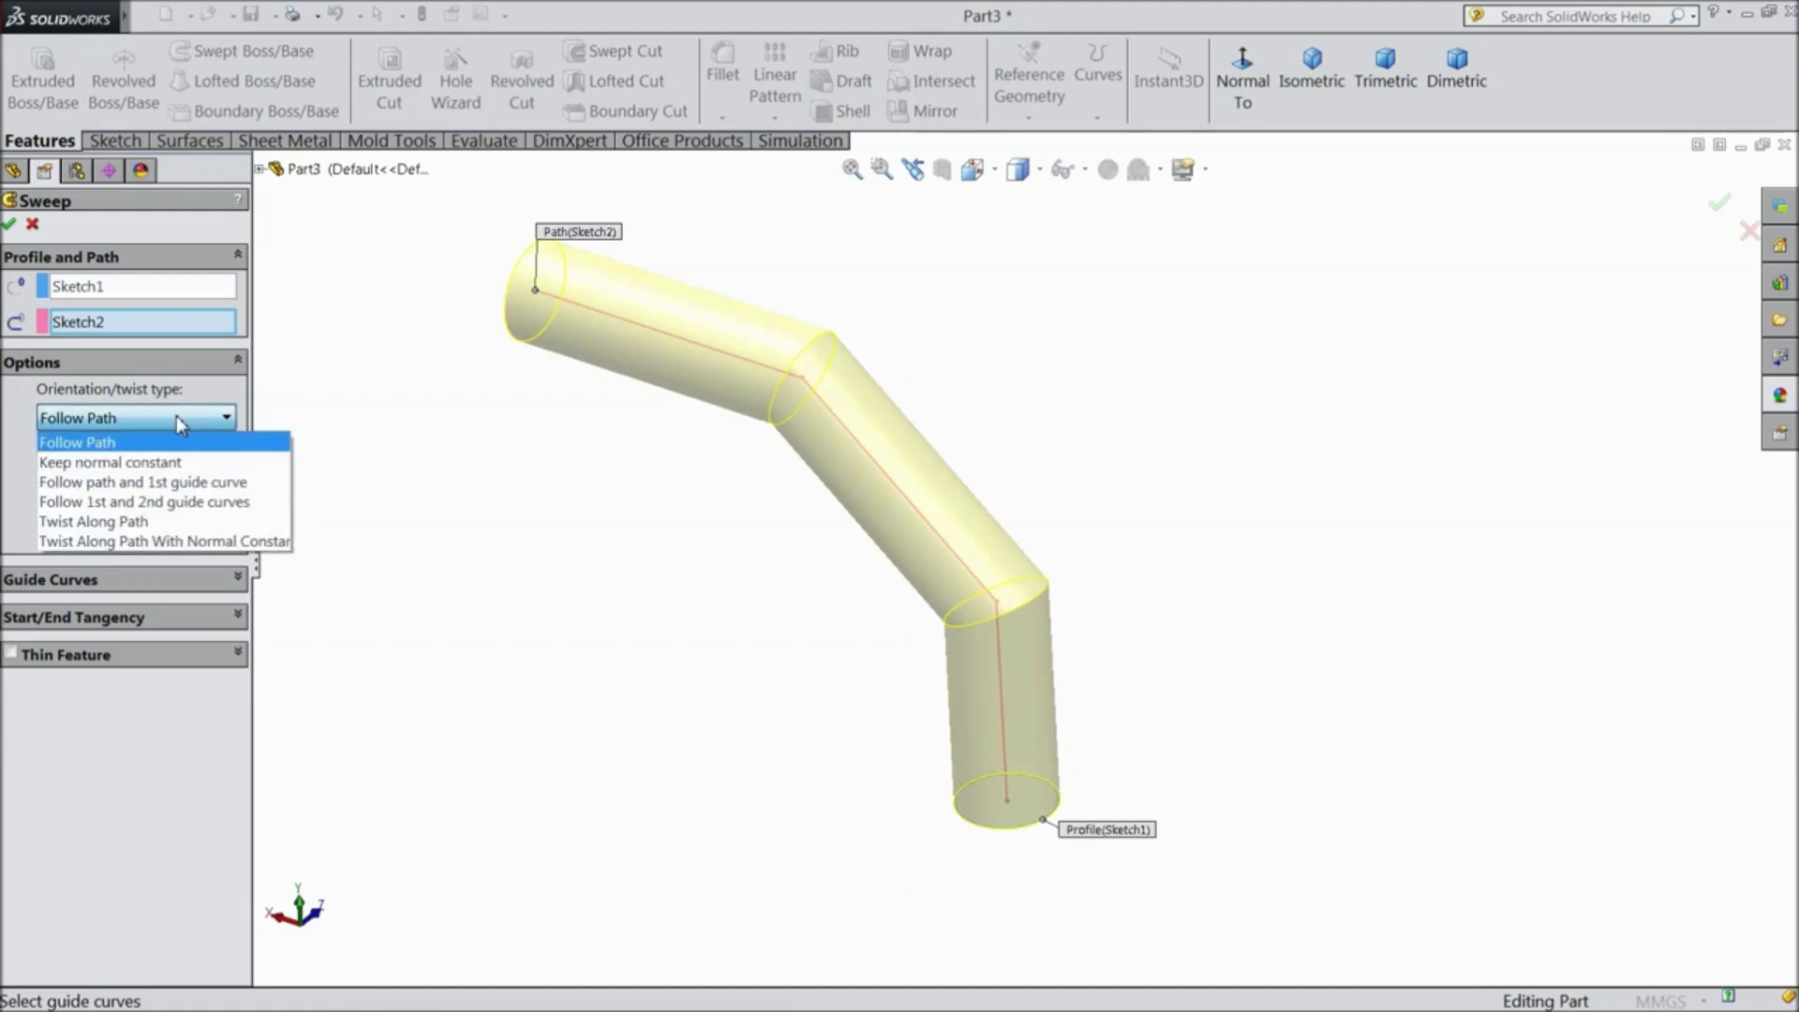
pyautogui.click(143, 465)
pyautogui.moveTo(534, 513); pyautogui.dragTo(523, 479, button='middle')
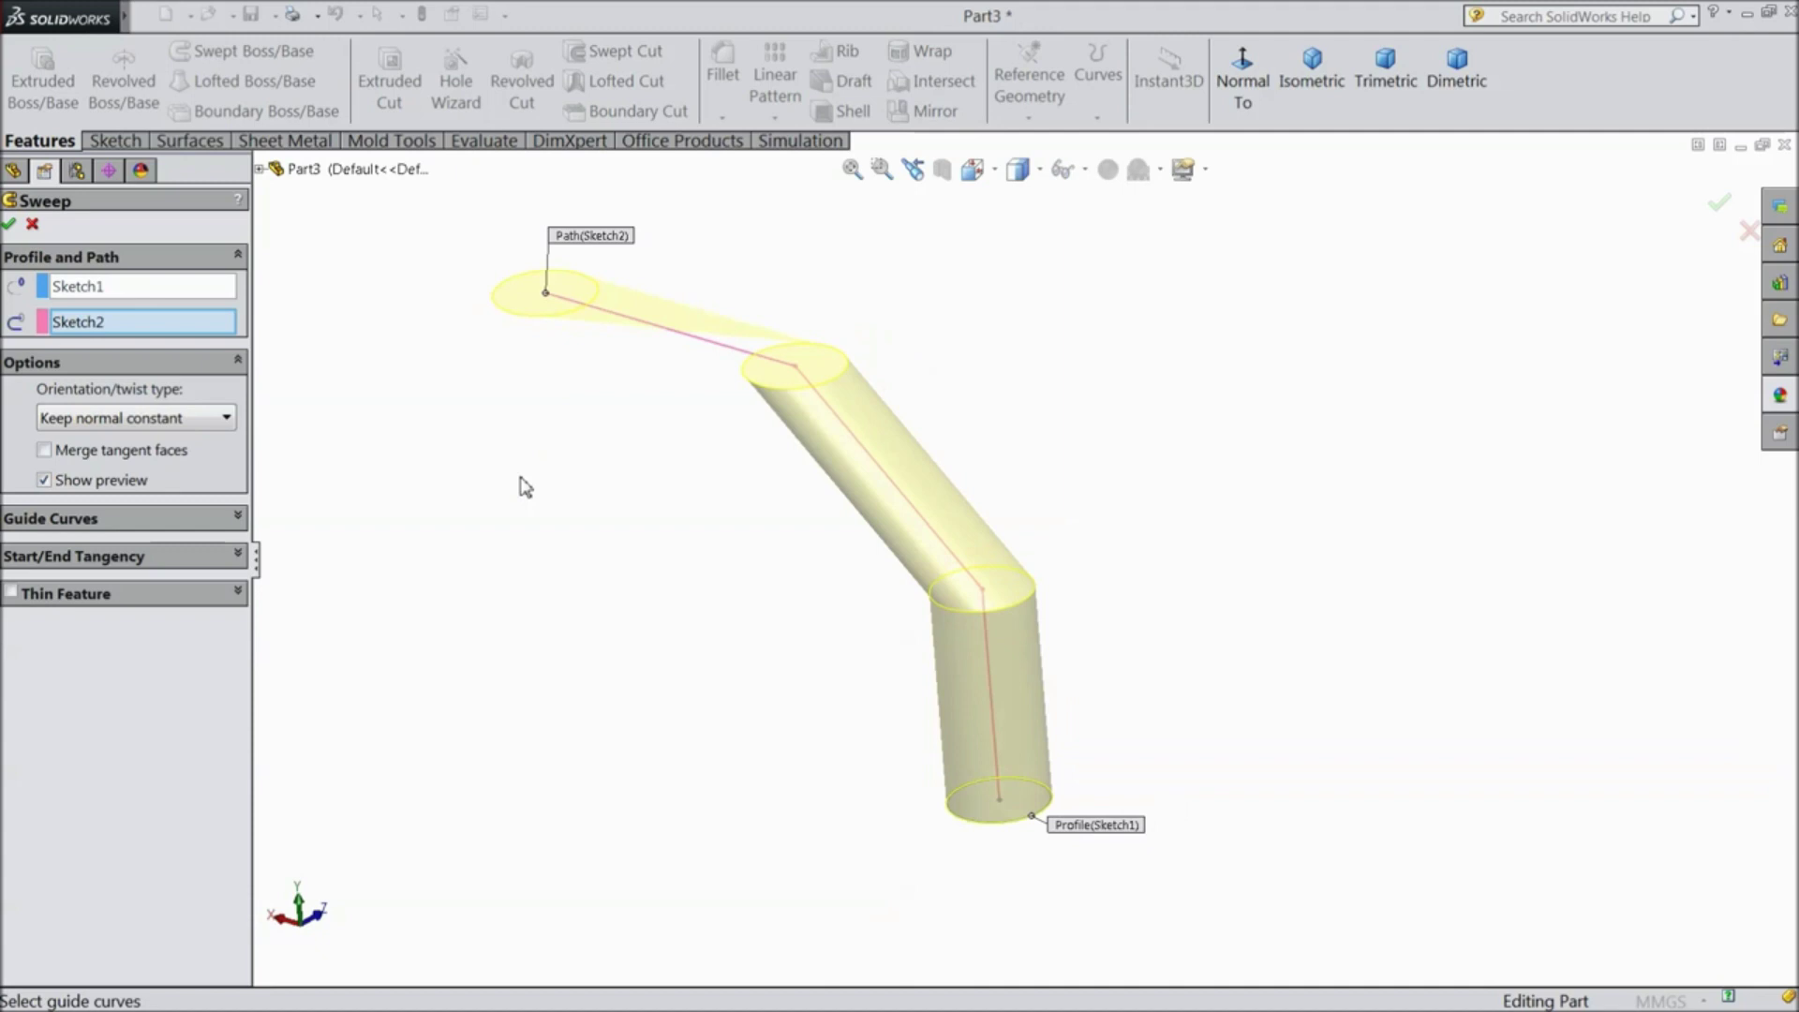
pyautogui.click(215, 423)
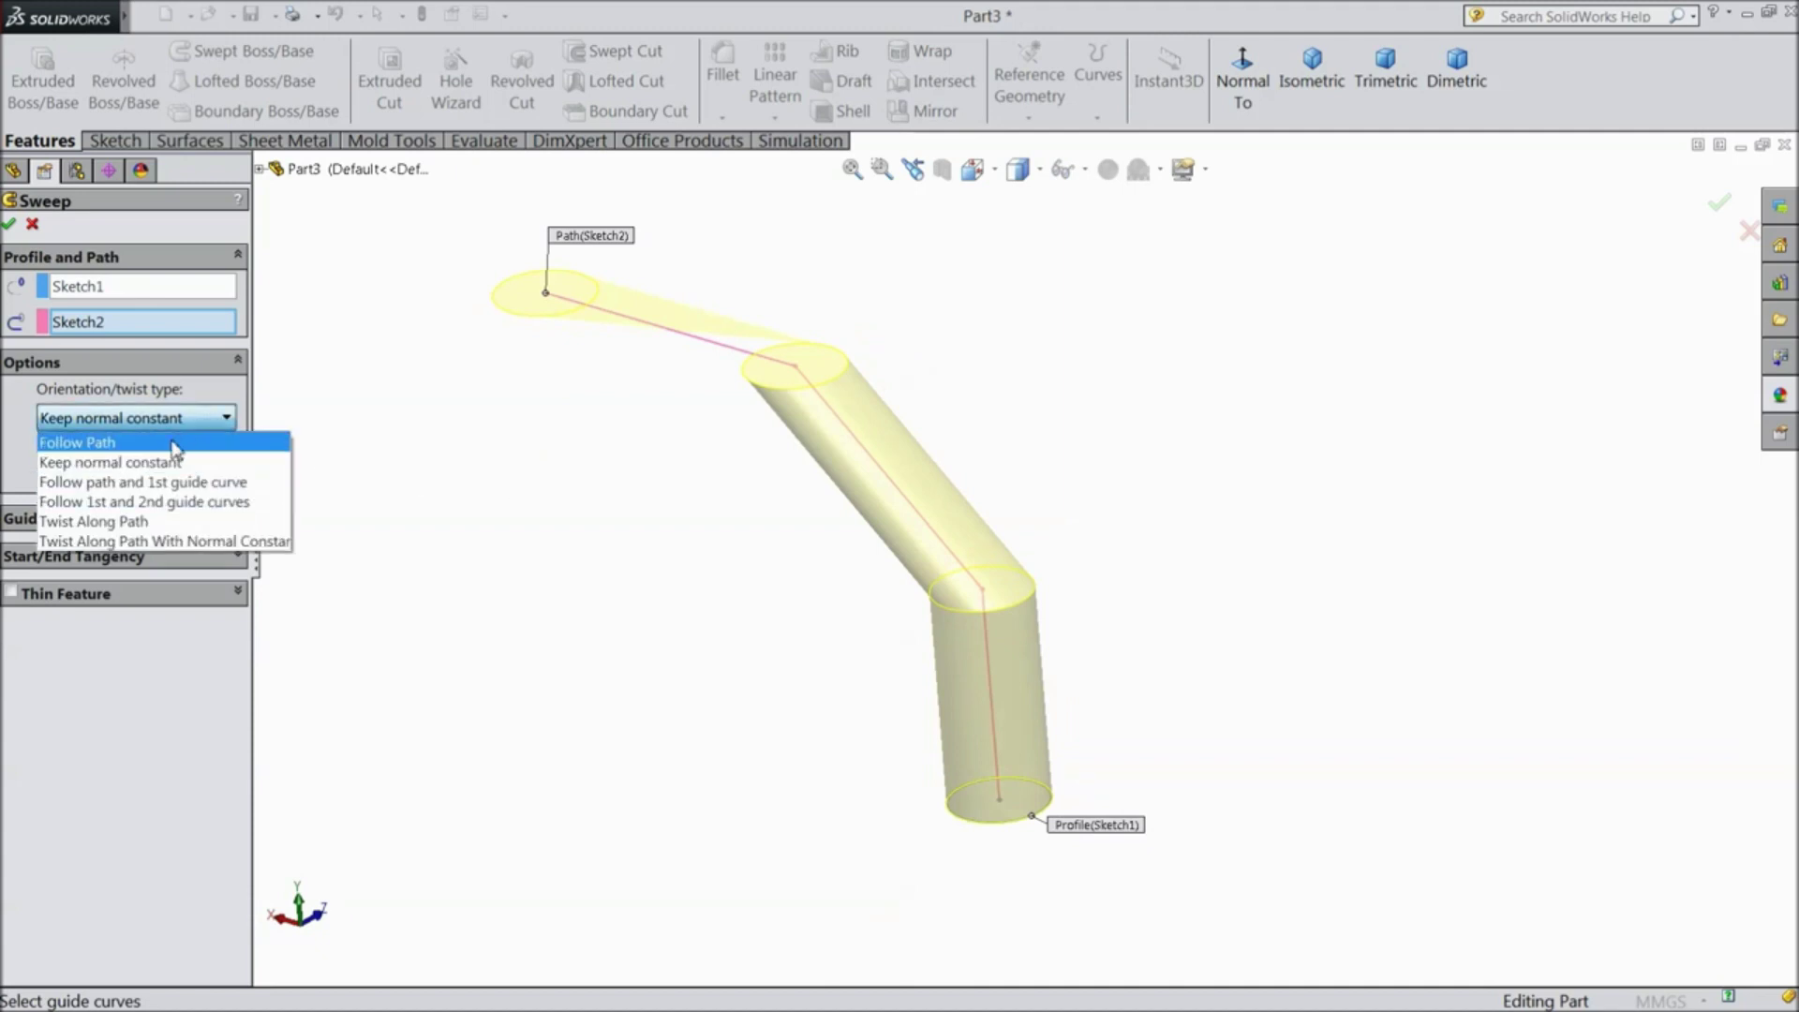
pyautogui.click(129, 522)
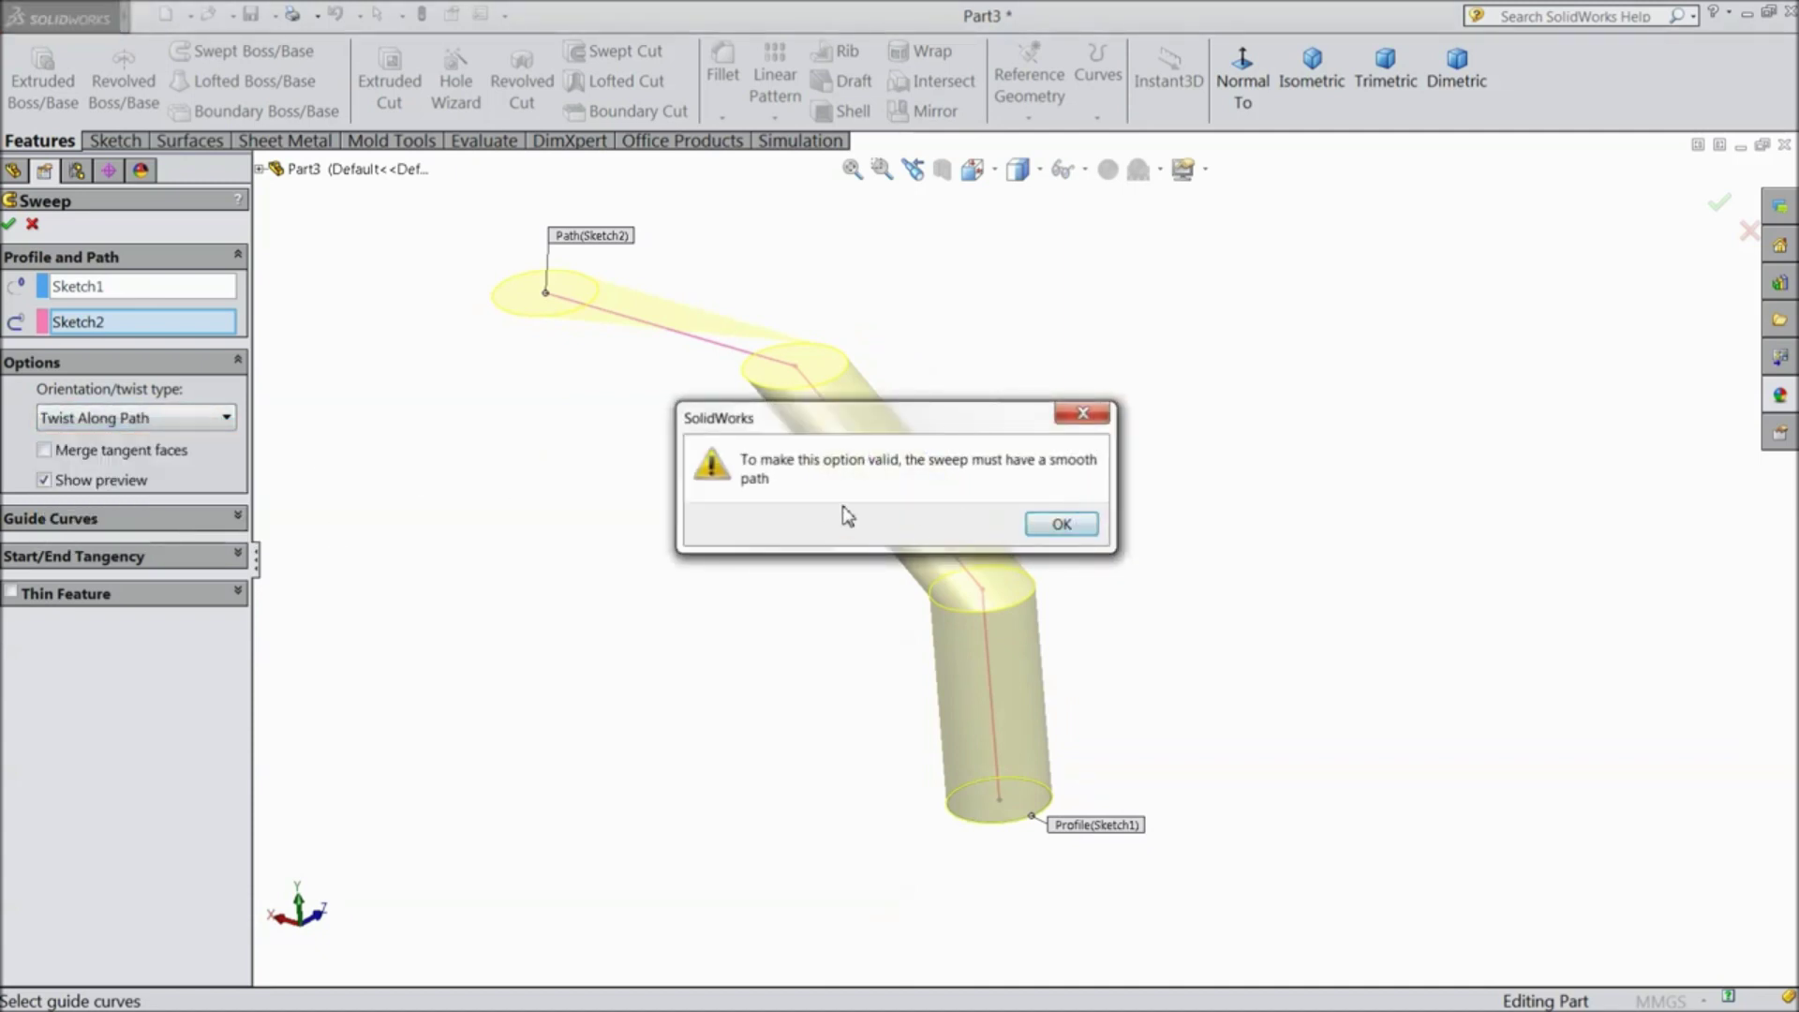
# - Dismiss the smooth-path warning and set the sweep orientation to Follow Path
pyautogui.click(1063, 526)
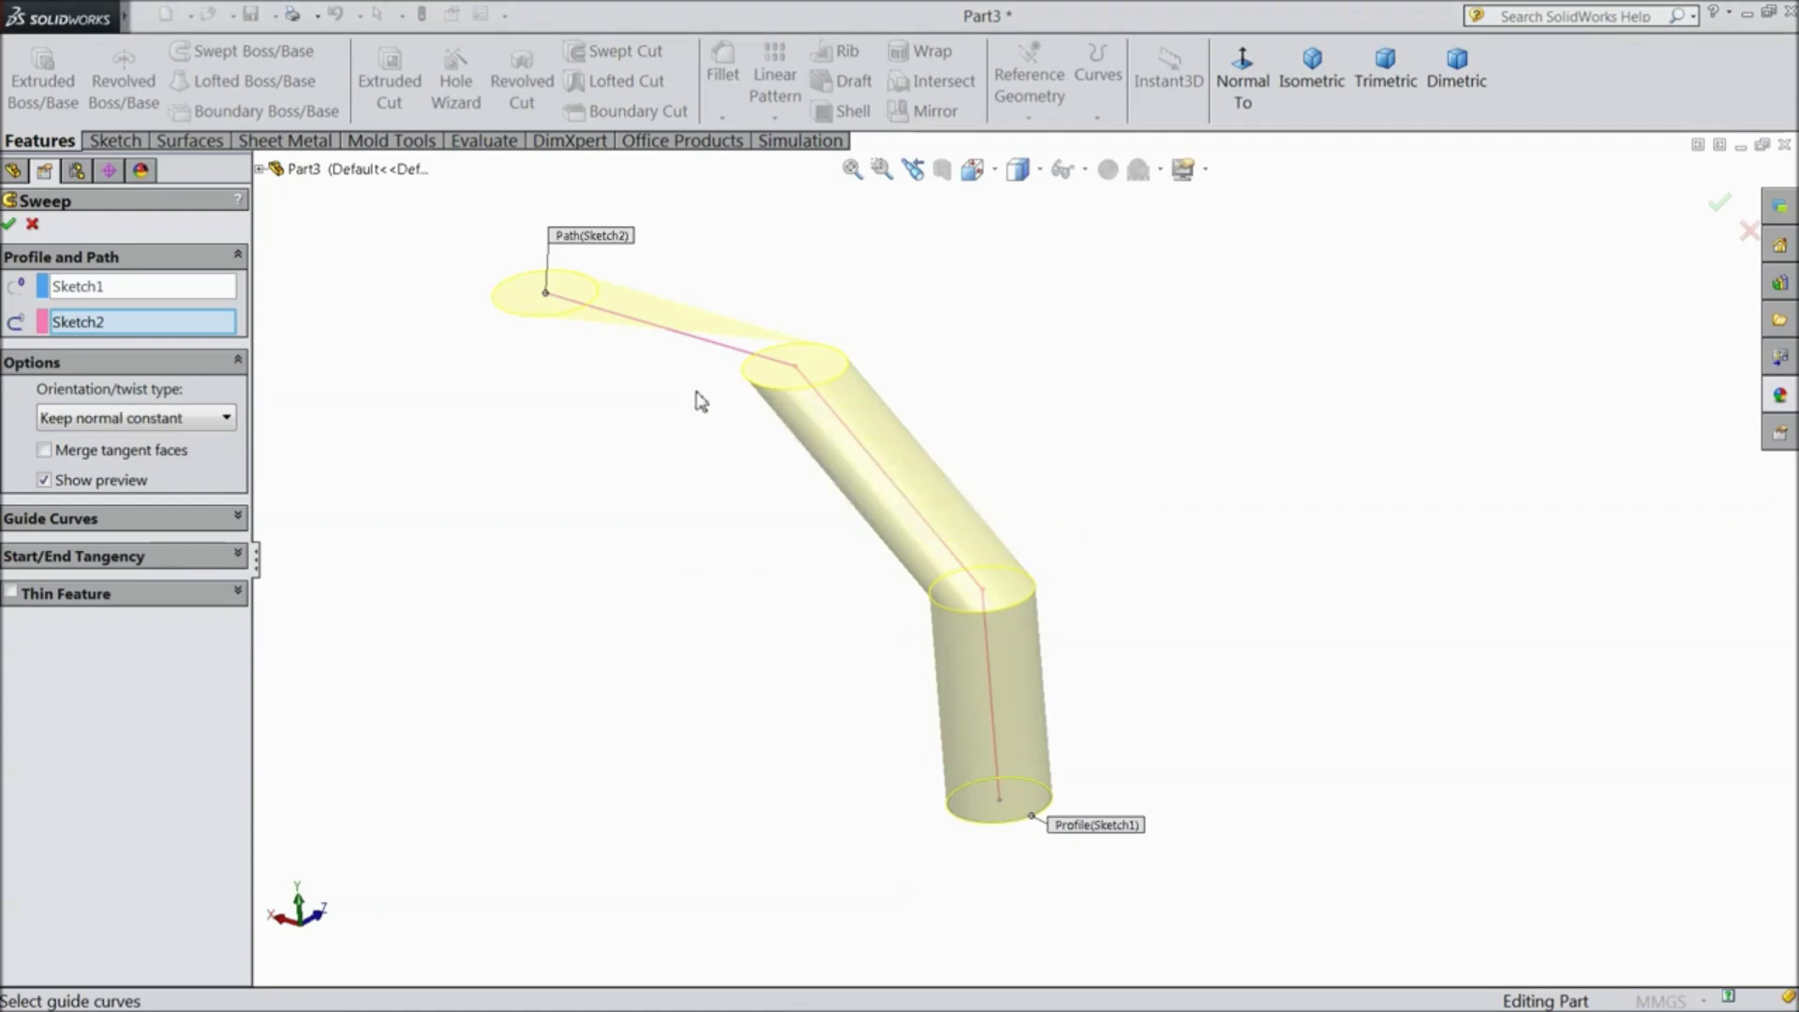
pyautogui.click(200, 422)
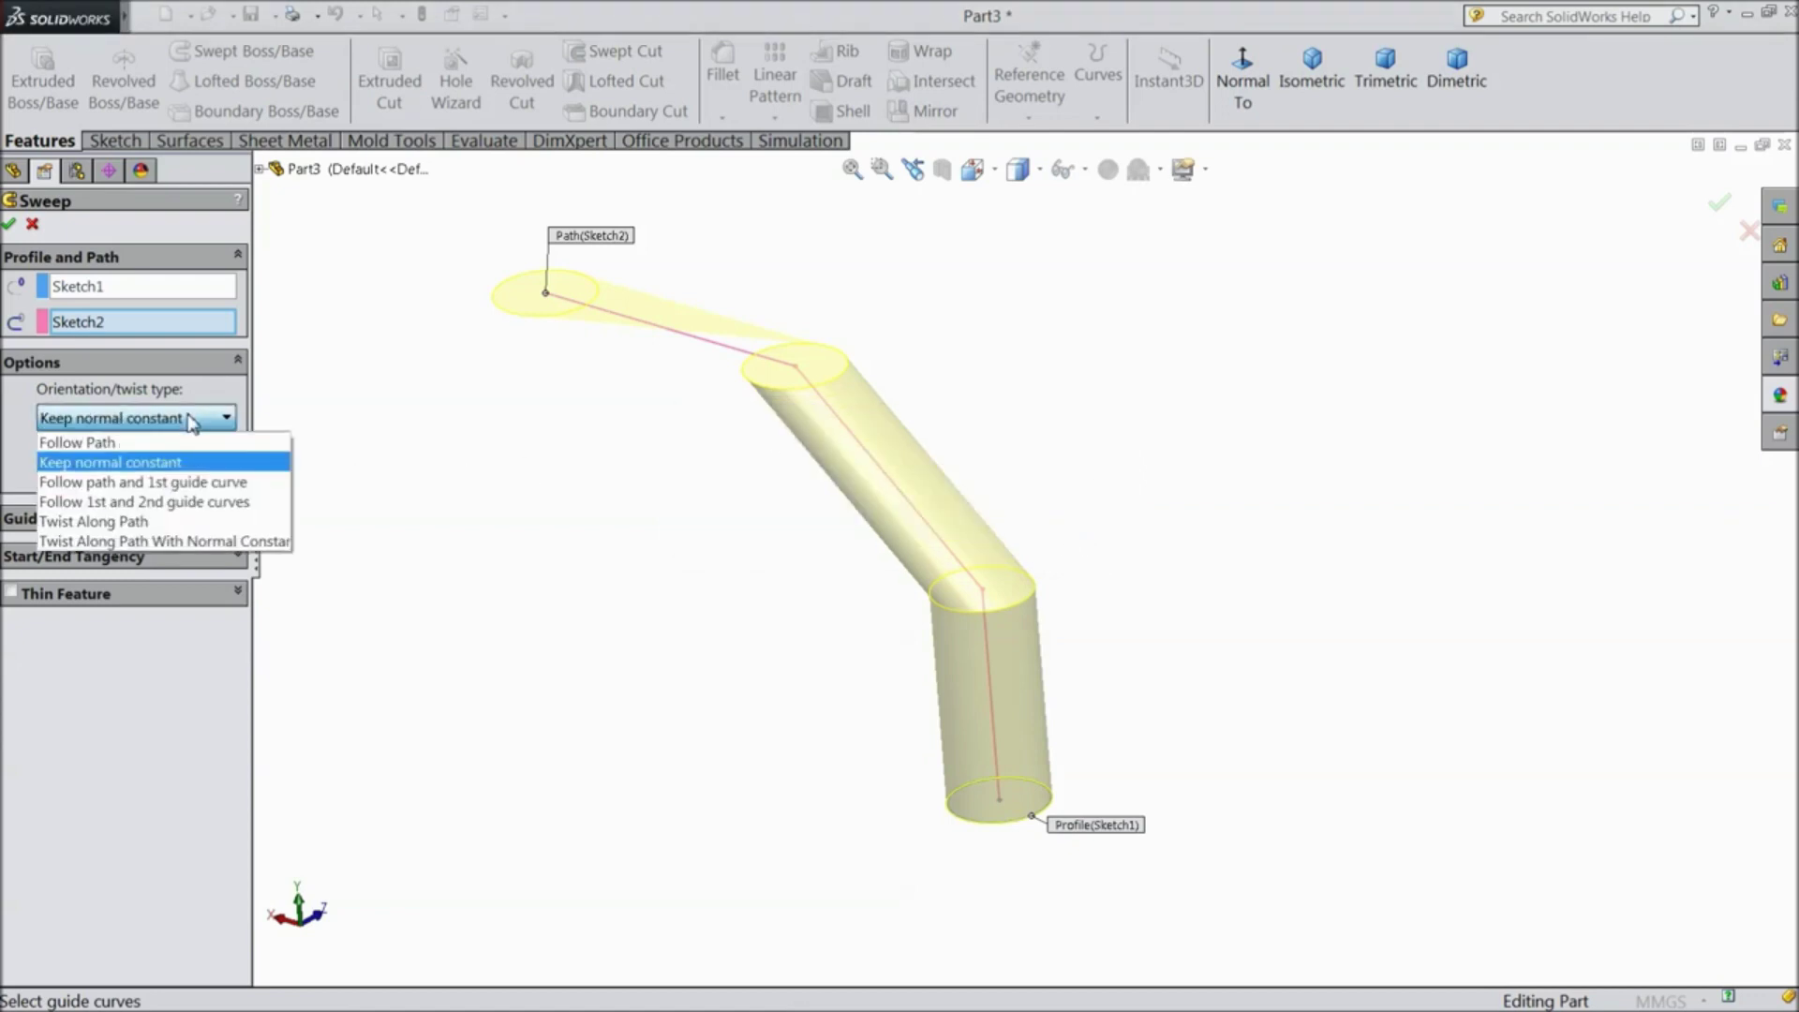
pyautogui.click(110, 446)
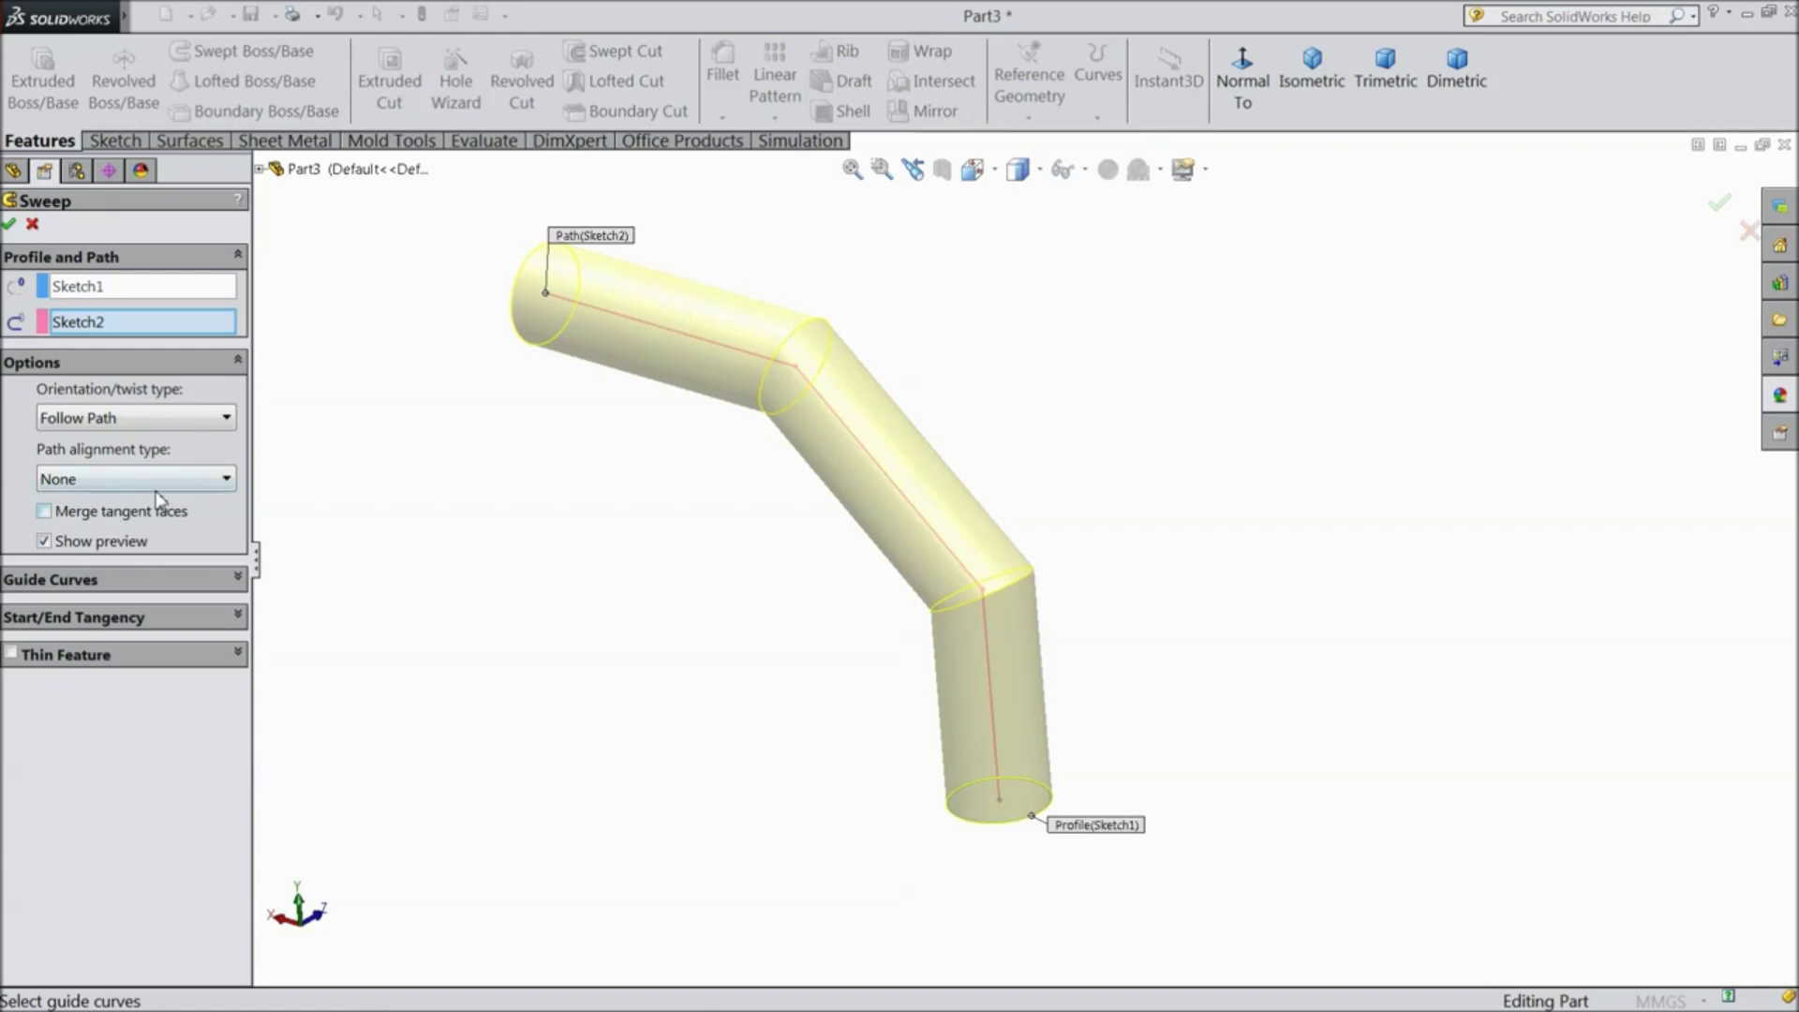
pyautogui.click(229, 581)
pyautogui.click(237, 360)
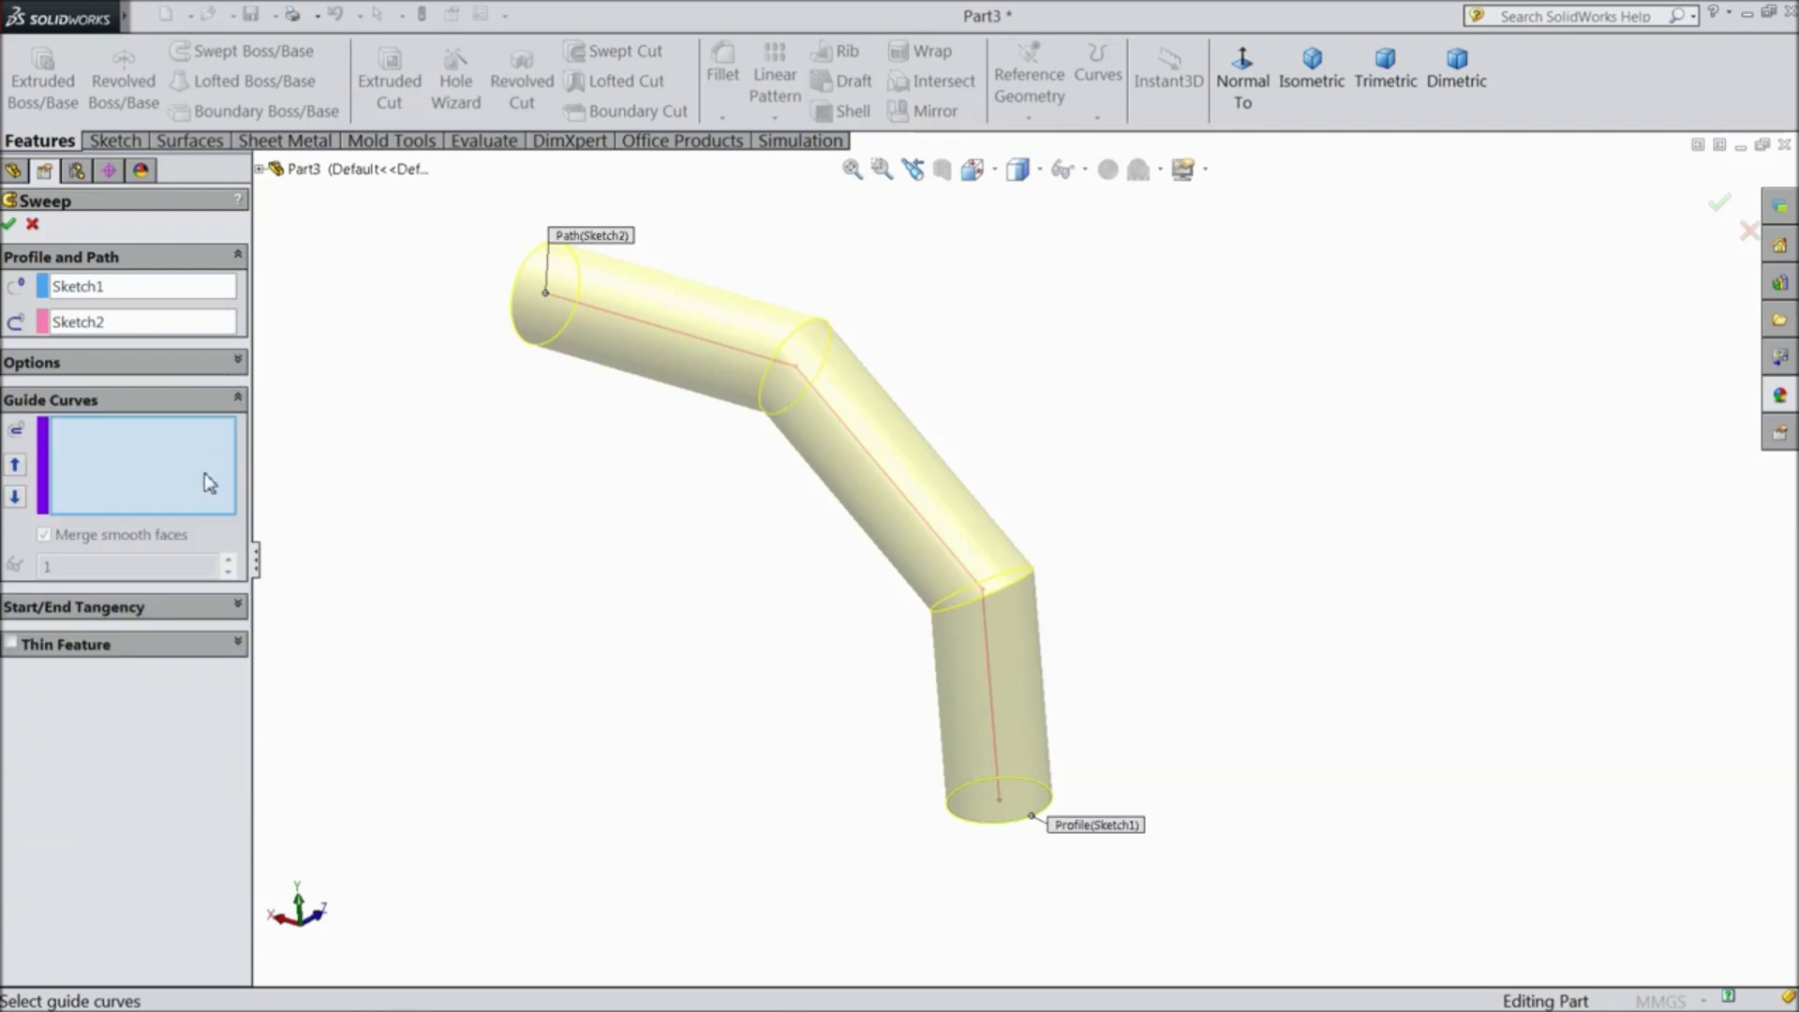
pyautogui.click(238, 399)
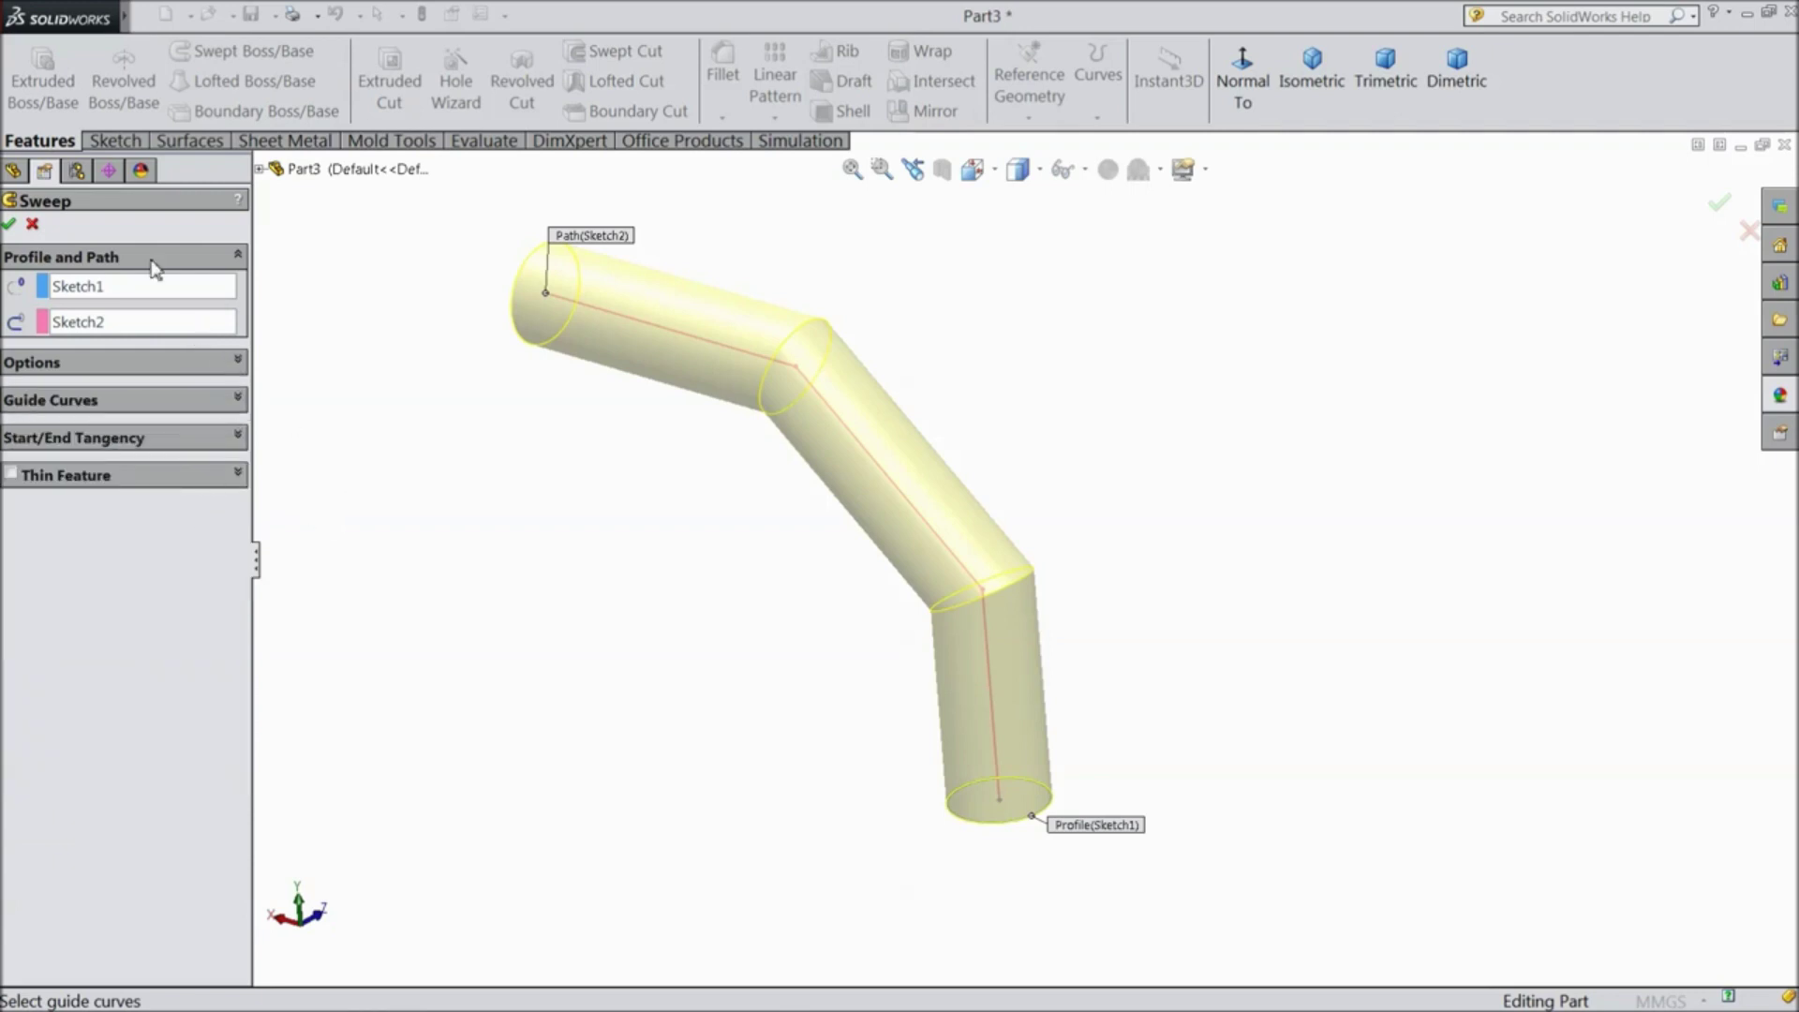
# - Create Sweep1 as a solid tube and reopen it for editing
pyautogui.click(8, 225)
pyautogui.moveTo(603, 610)
pyautogui.mouseDown(button='middle')
pyautogui.moveTo(754, 395)
pyautogui.moveTo(767, 281)
pyautogui.moveTo(722, 486)
pyautogui.moveTo(402, 509)
pyautogui.moveTo(493, 525)
pyautogui.moveTo(778, 478)
pyautogui.moveTo(871, 337)
pyautogui.moveTo(646, 655)
pyautogui.moveTo(603, 676)
pyautogui.mouseUp(button='middle')
pyautogui.click(51, 438)
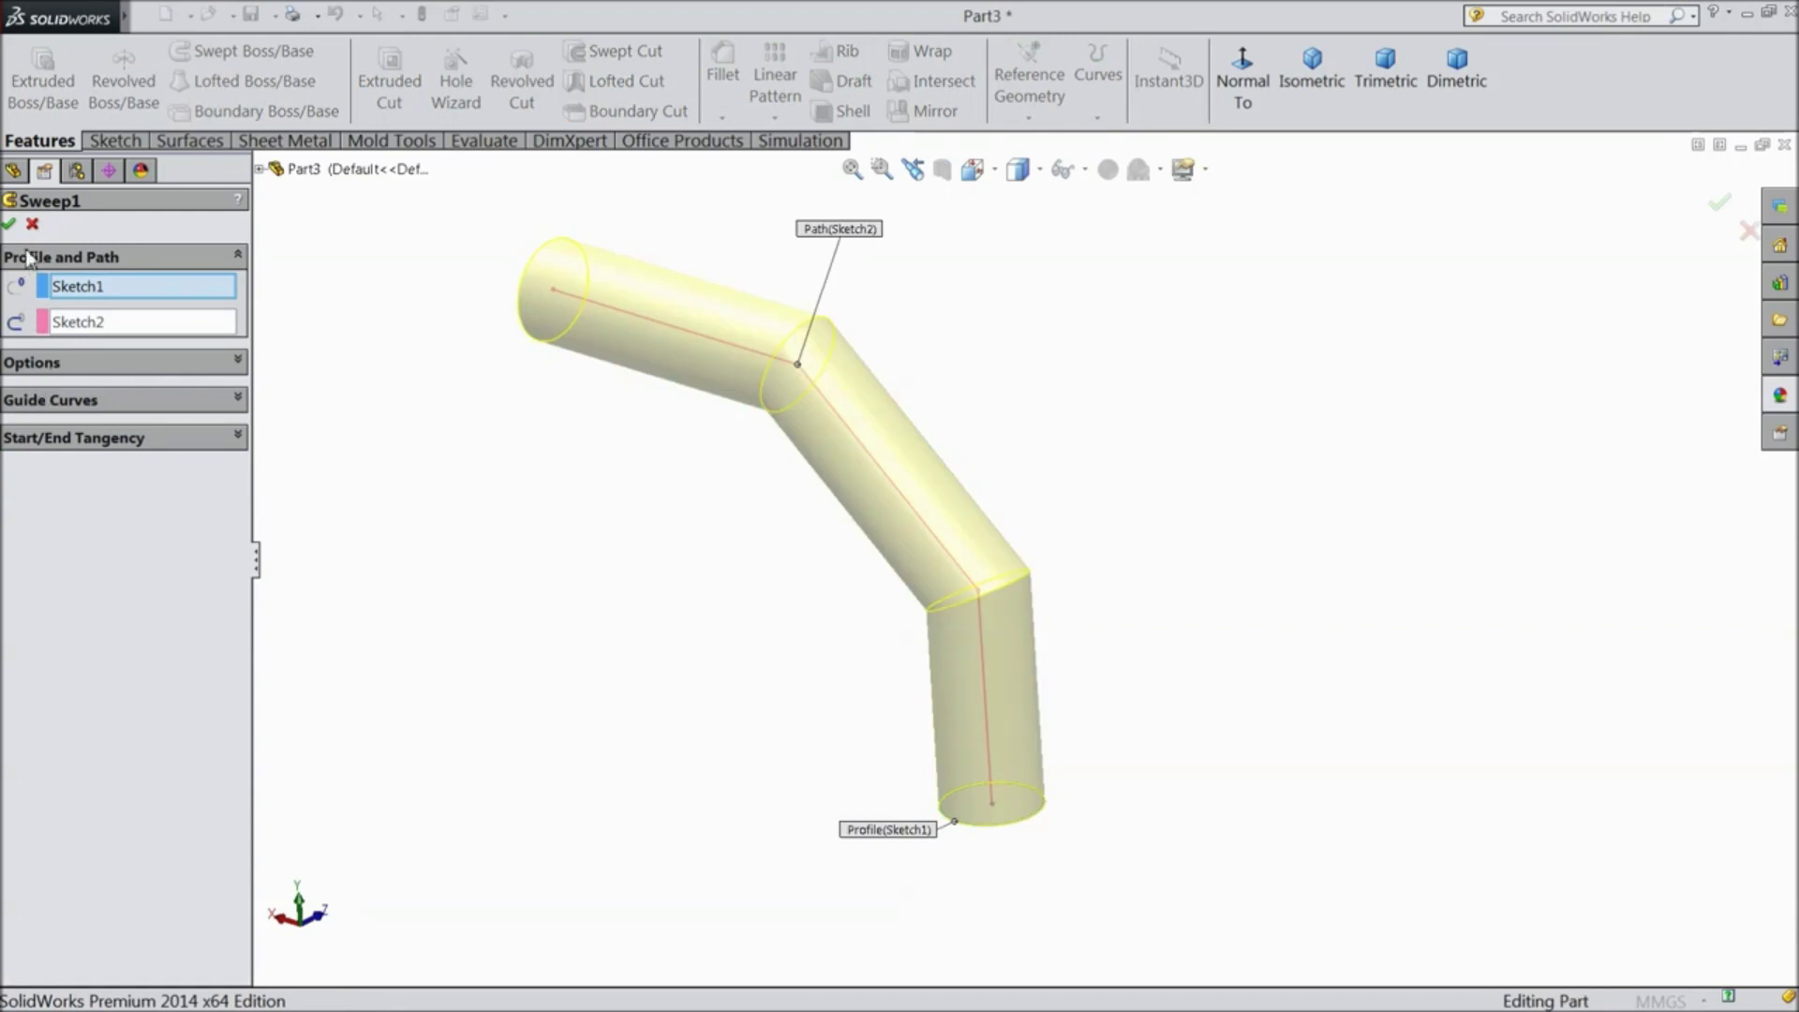
# - Close the sweep settings and delete Sweep1
pyautogui.click(9, 223)
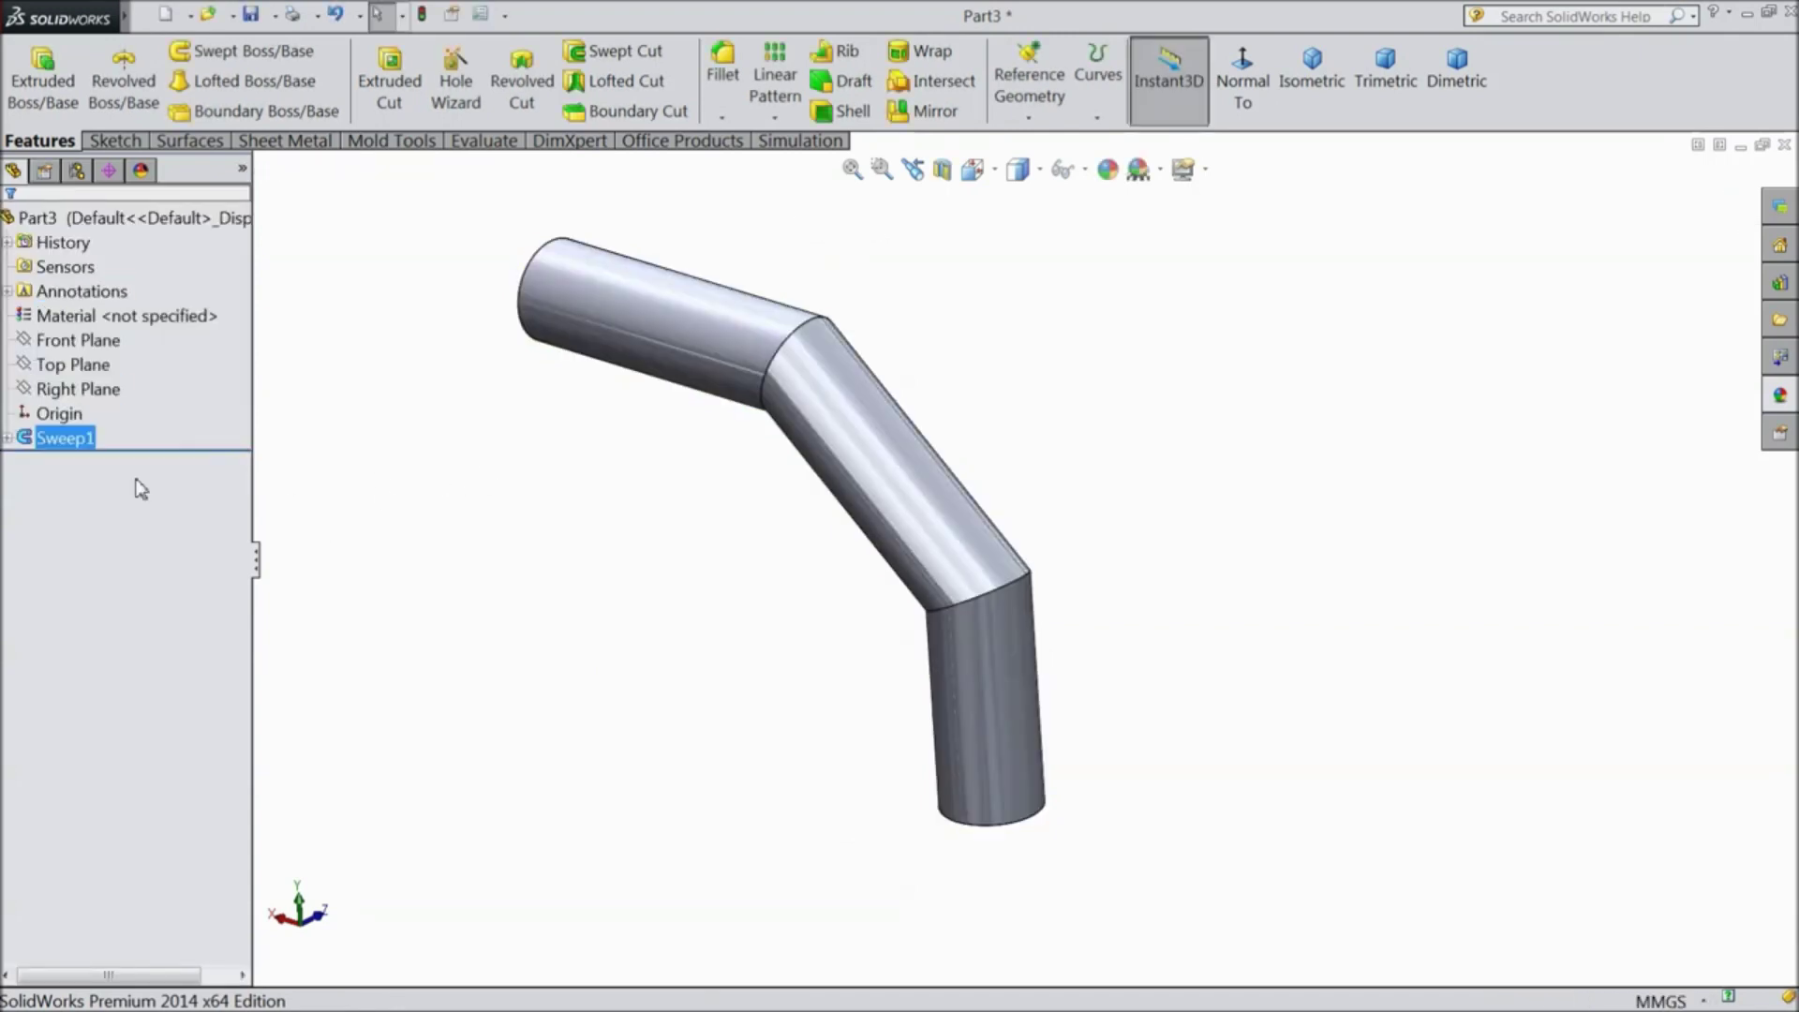
pyautogui.rightClick(75, 448)
pyautogui.click(95, 568)
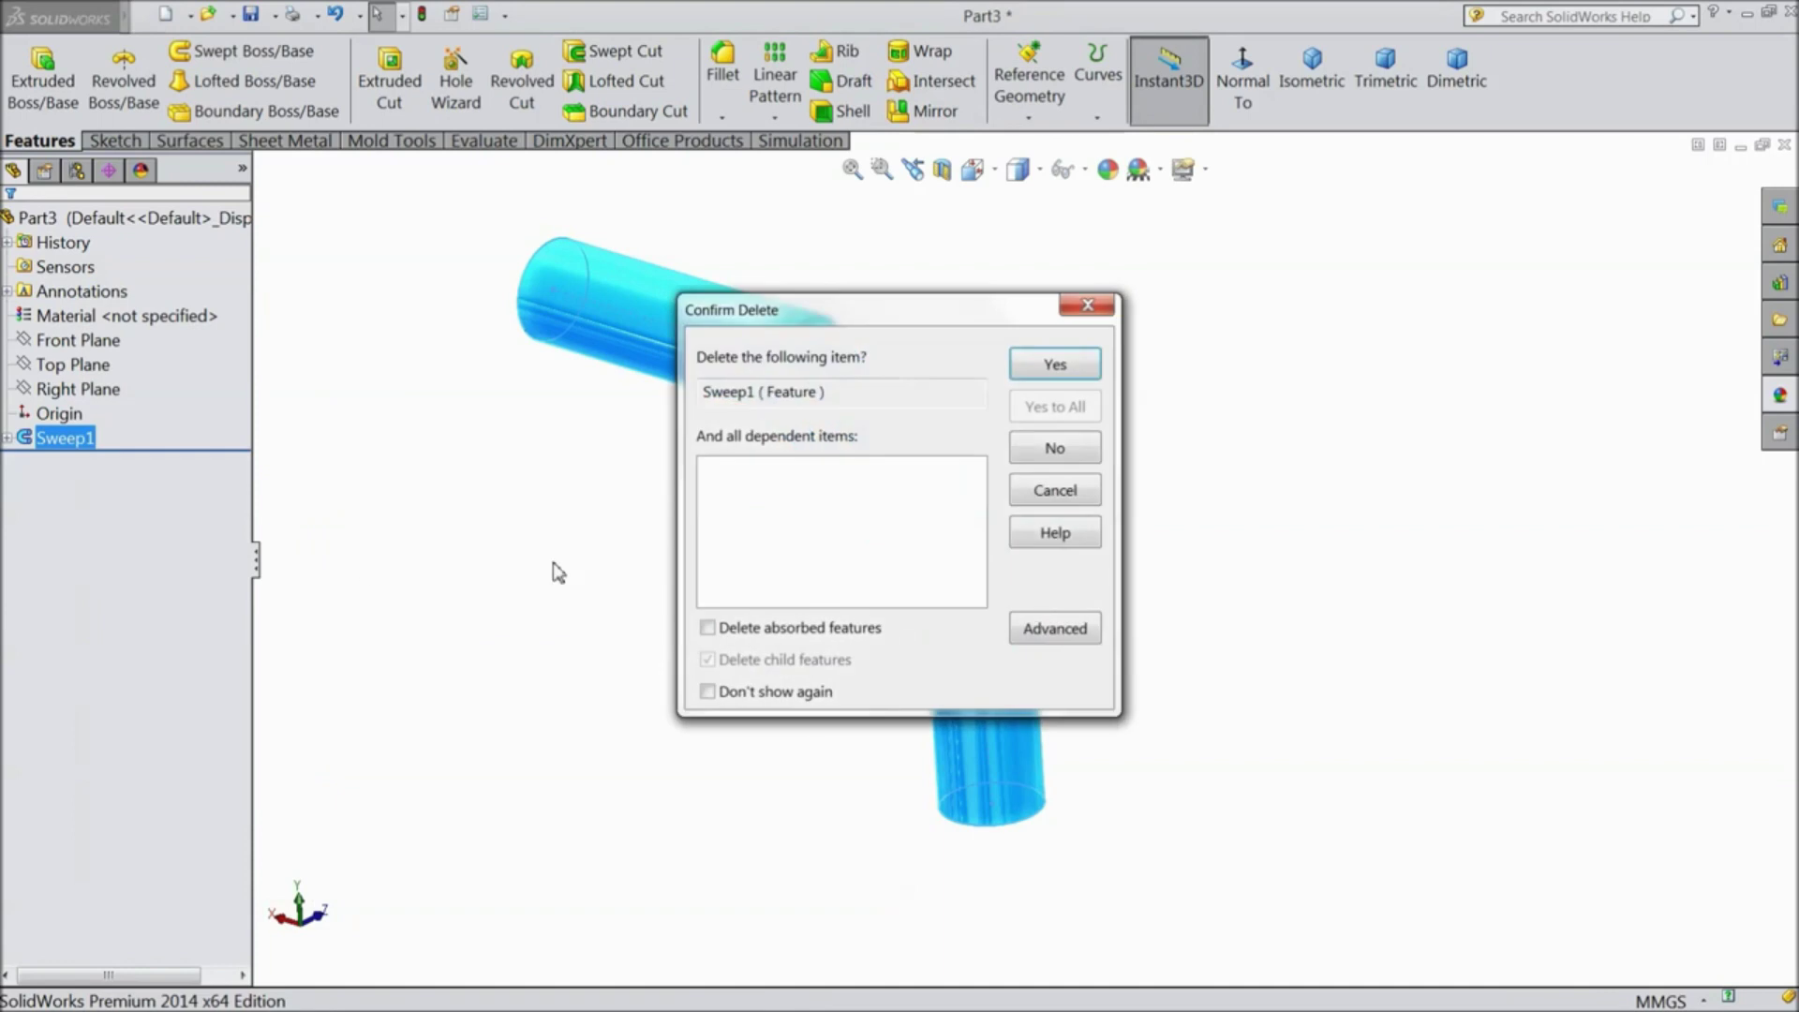
pyautogui.click(1056, 366)
pyautogui.moveTo(657, 480); pyautogui.dragTo(610, 490, button='middle')
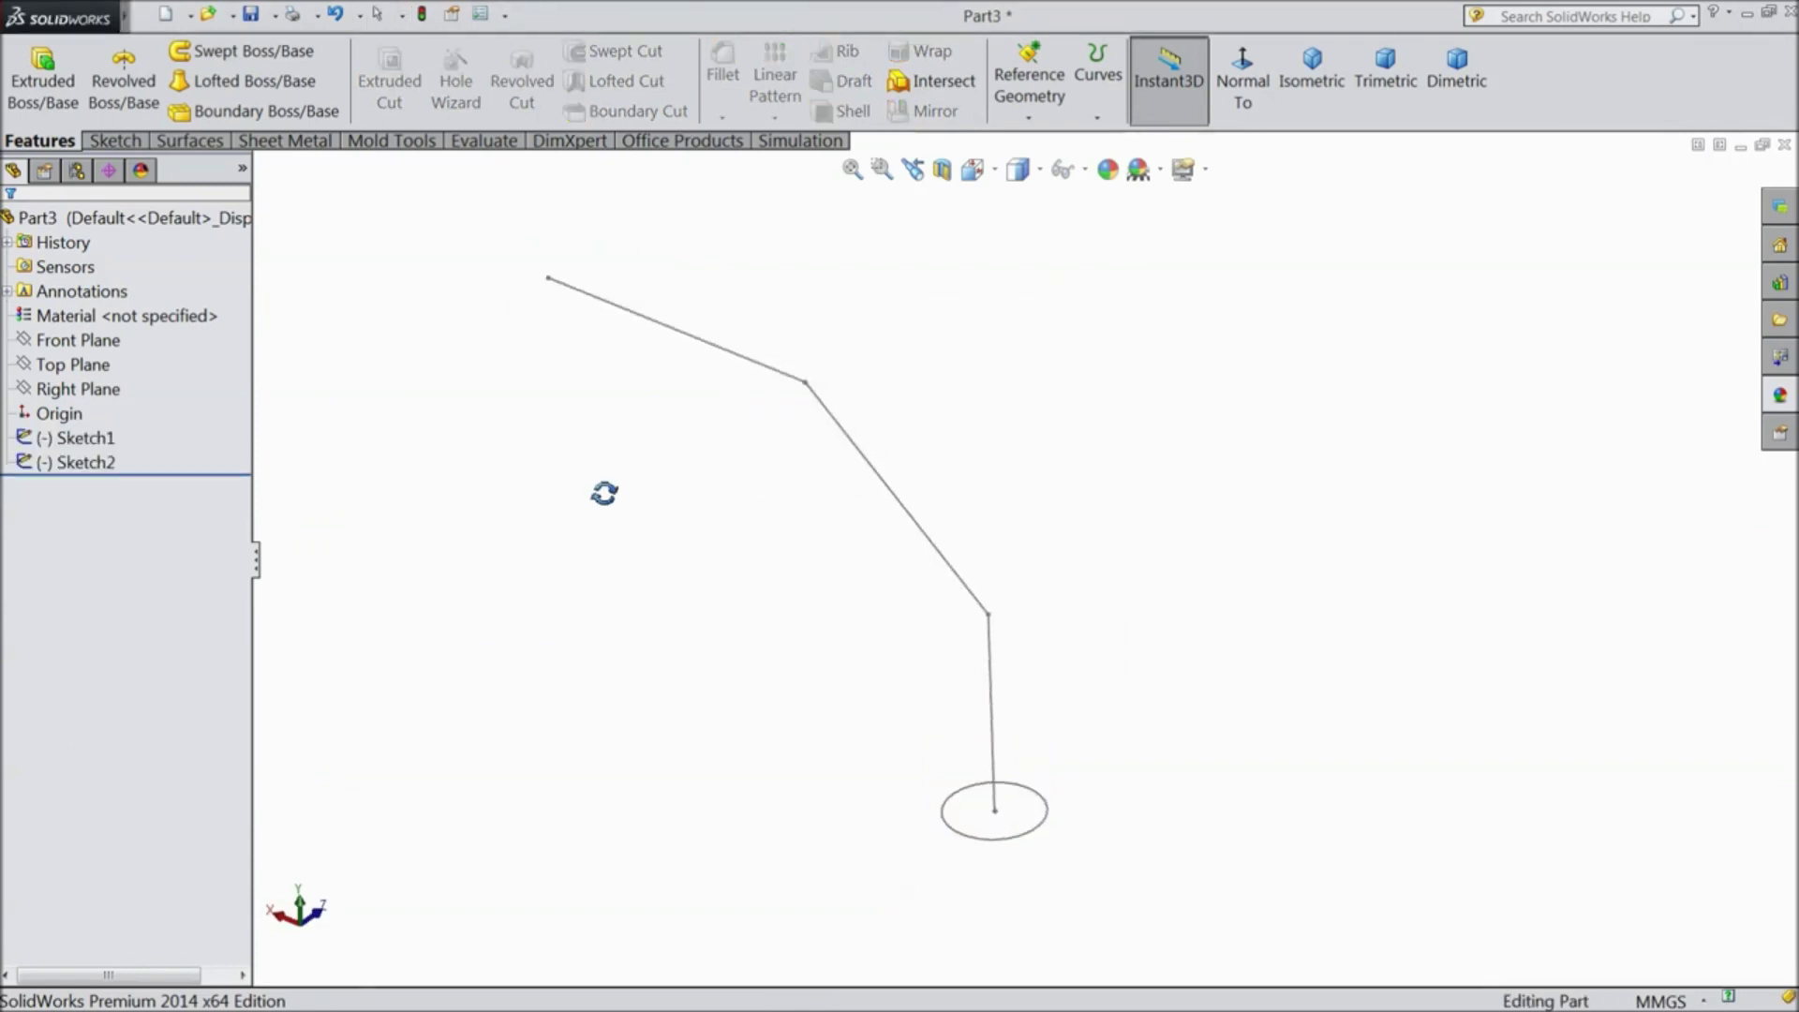
# - Start a new sweep of the Sketch1 circle along the Sketch2 path
pyautogui.click(93, 464)
pyautogui.click(221, 54)
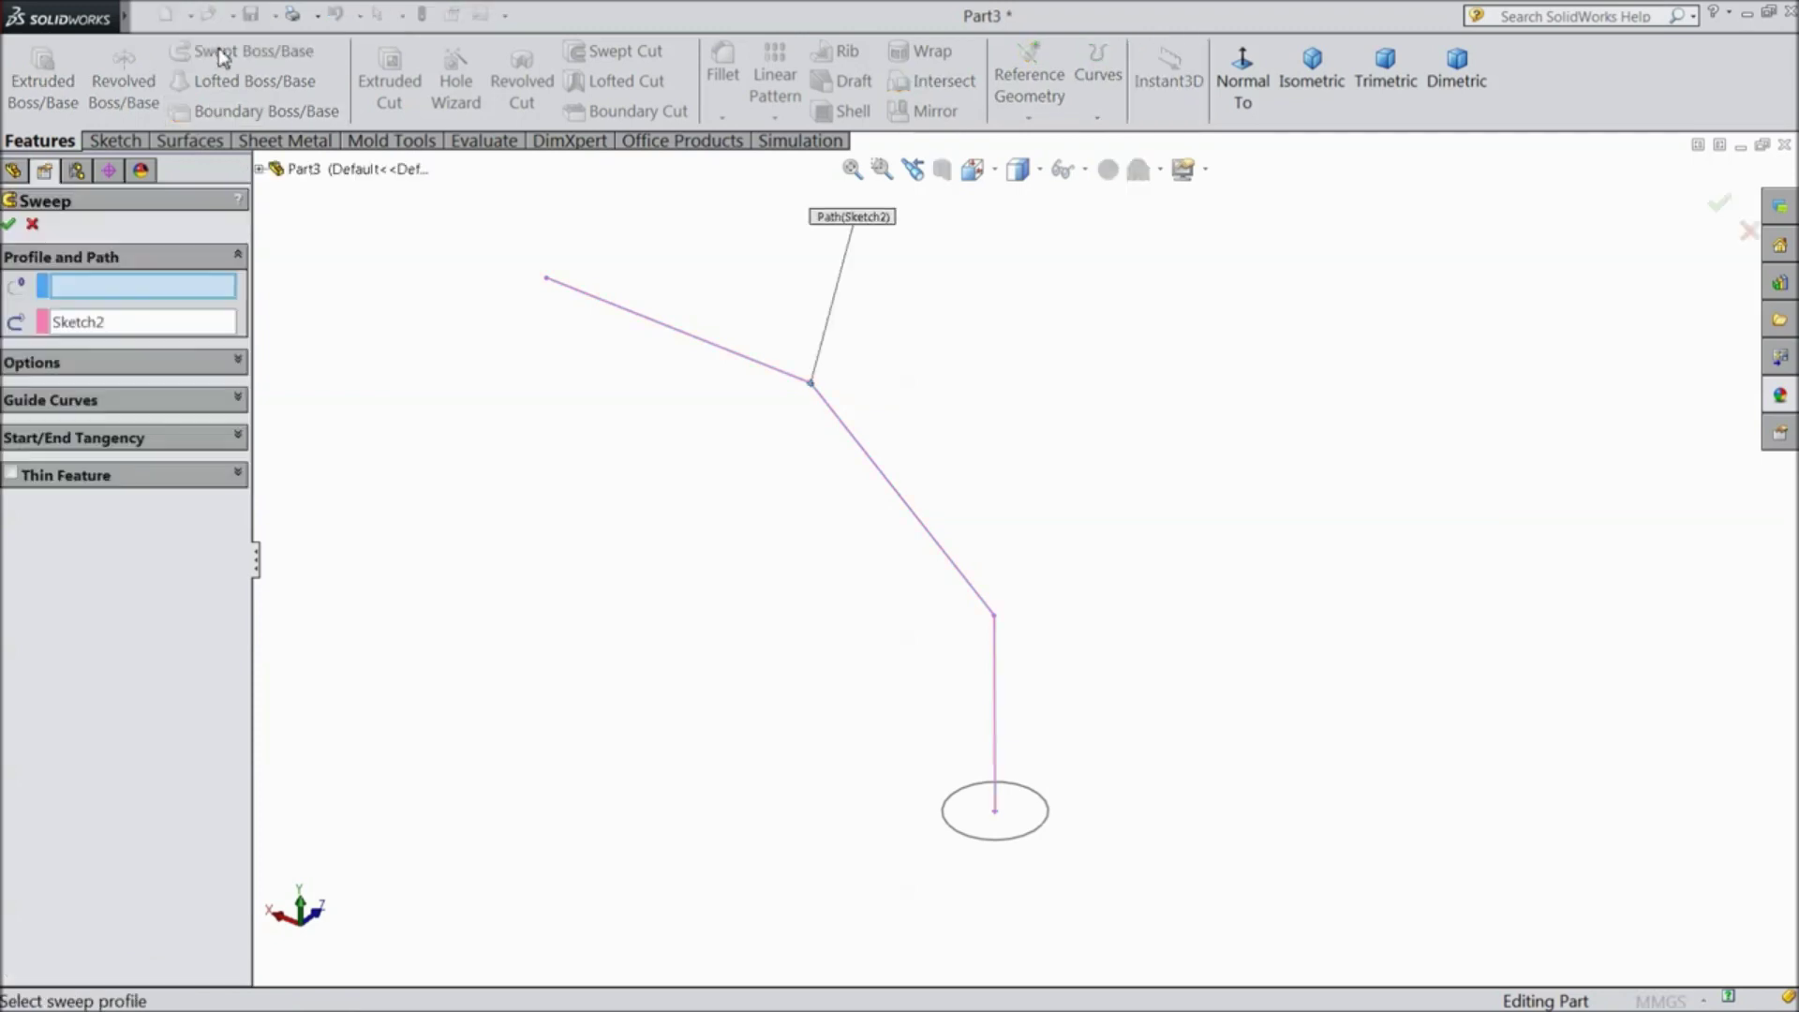
pyautogui.click(1021, 835)
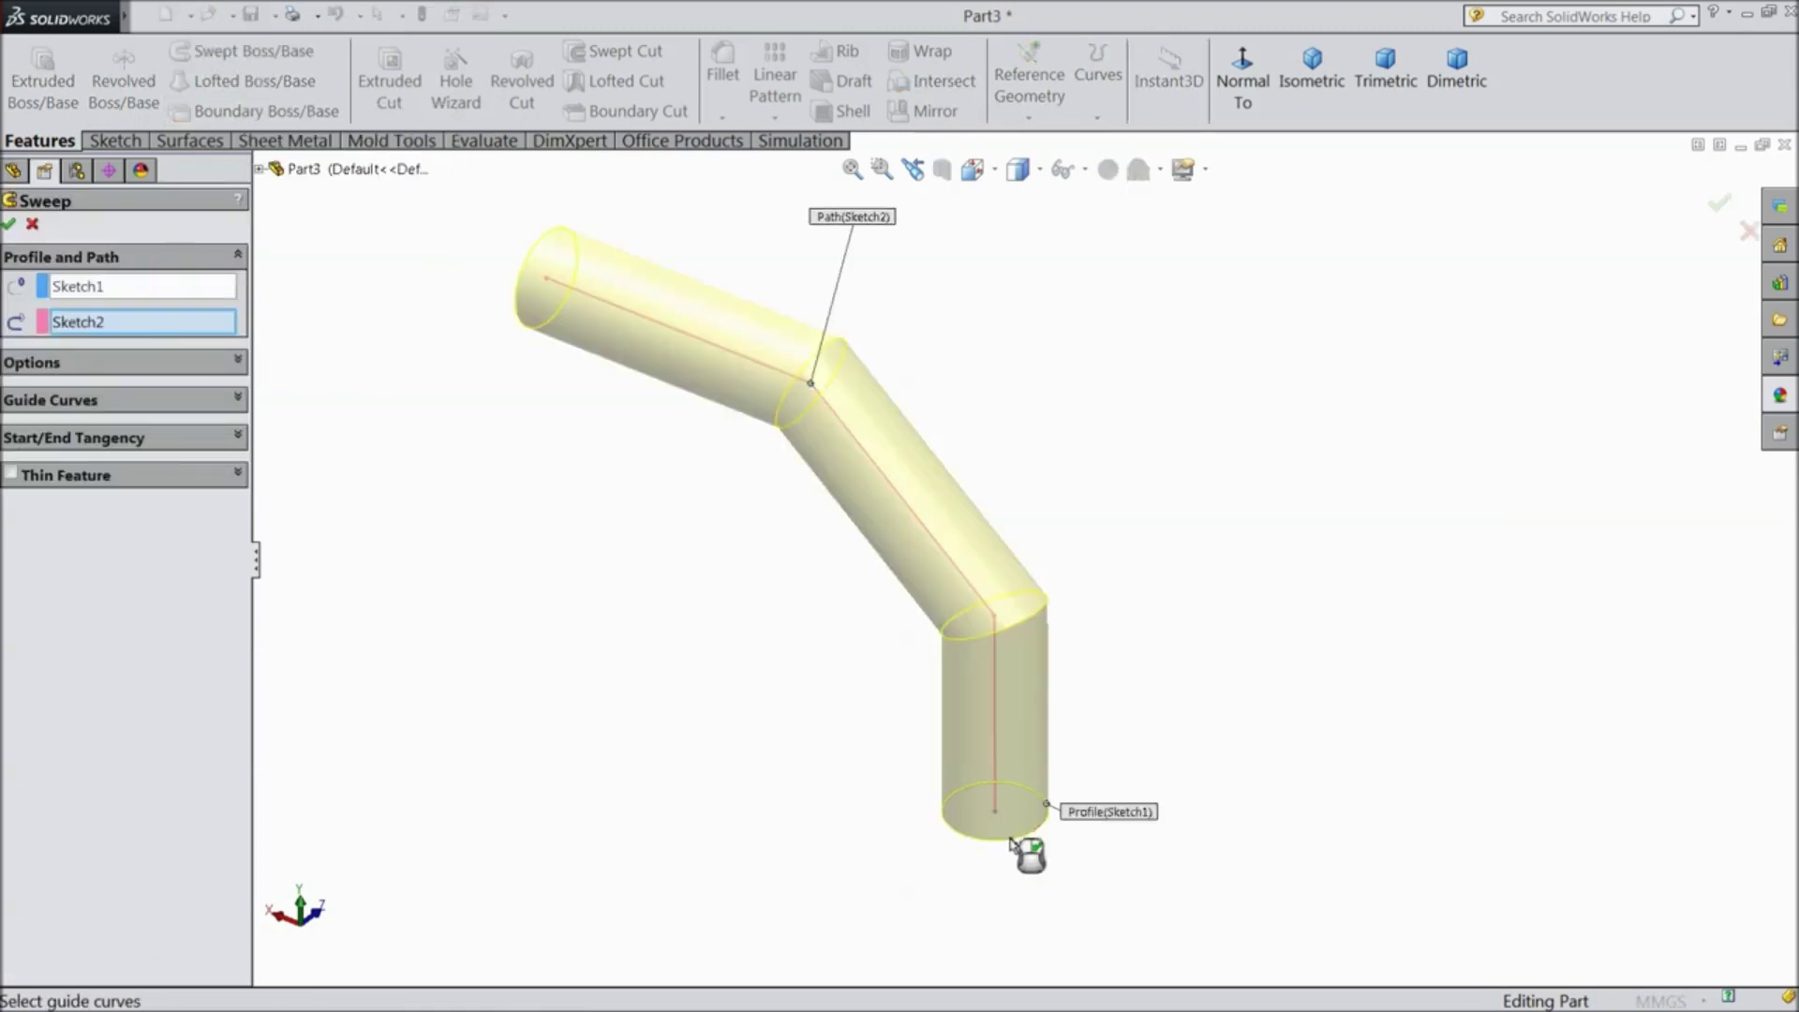
# - Make the sweep a thin feature with a 4.00mm wall thickness
pyautogui.click(10, 475)
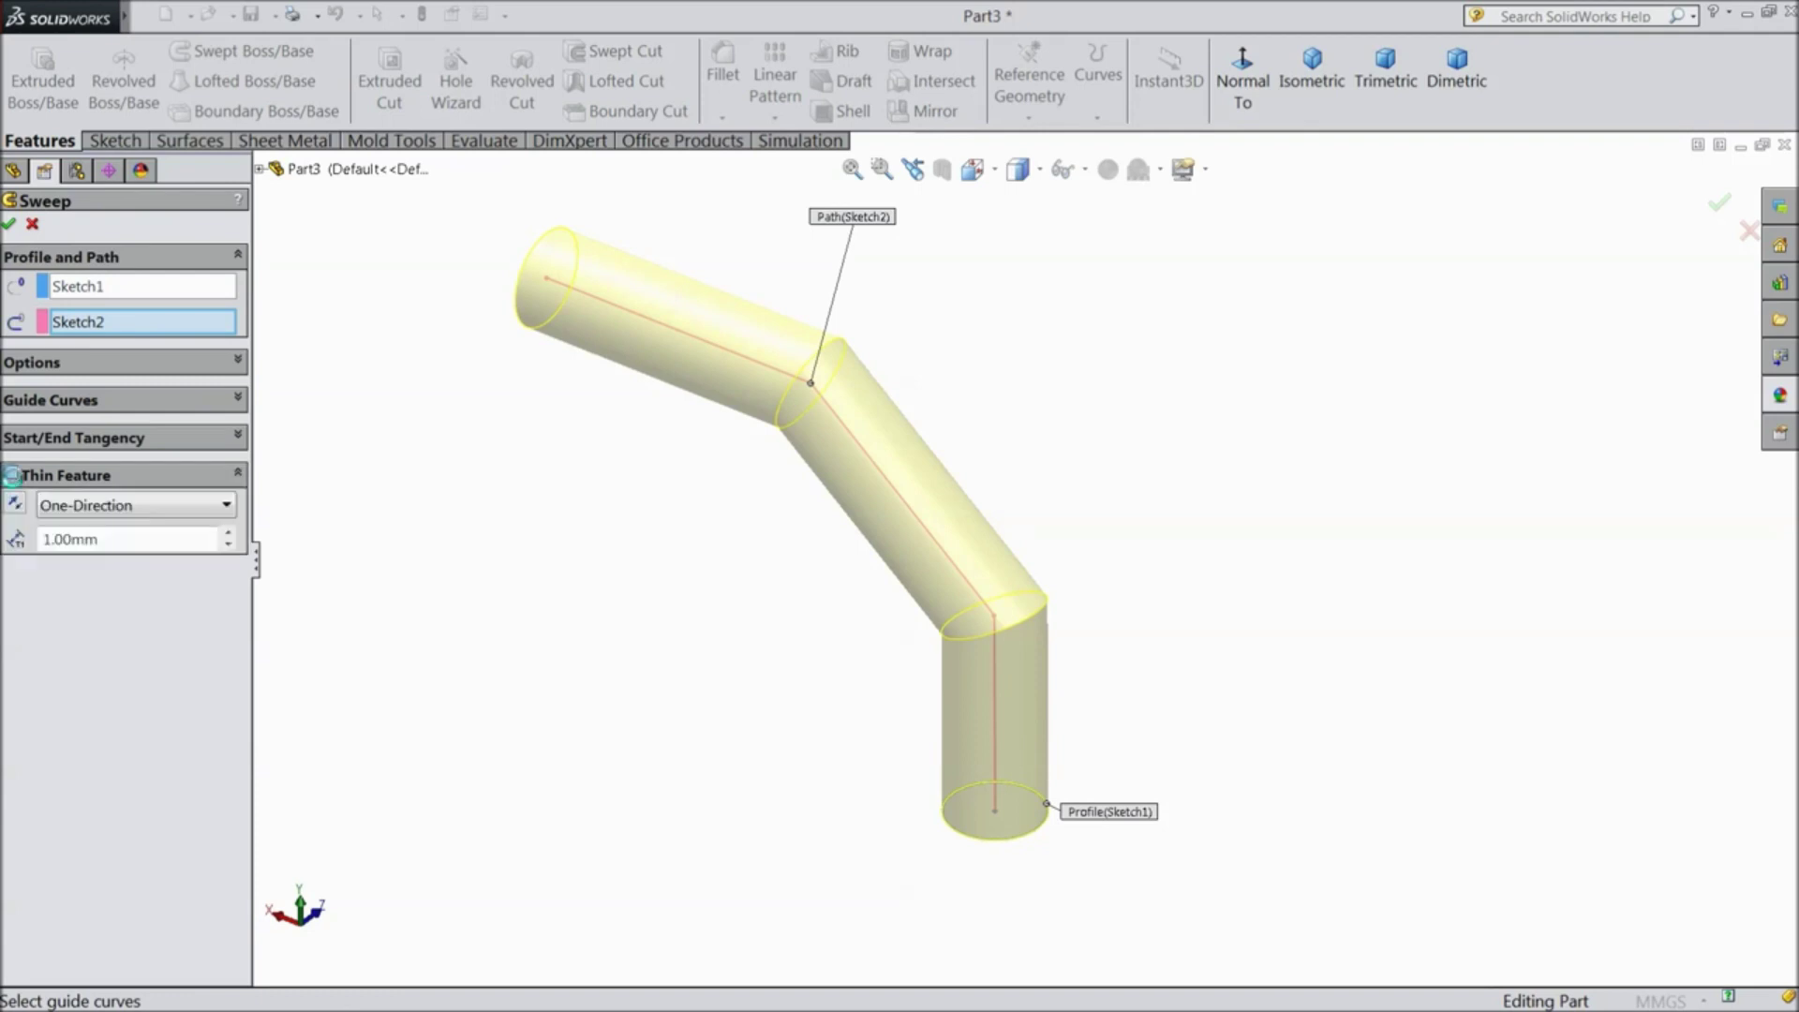
pyautogui.moveTo(539, 550)
pyautogui.mouseDown(button='middle')
pyautogui.moveTo(598, 406)
pyautogui.moveTo(606, 457)
pyautogui.moveTo(625, 333)
pyautogui.moveTo(578, 309)
pyautogui.moveTo(550, 341)
pyautogui.moveTo(554, 305)
pyautogui.moveTo(609, 323)
pyautogui.mouseUp(button='middle')
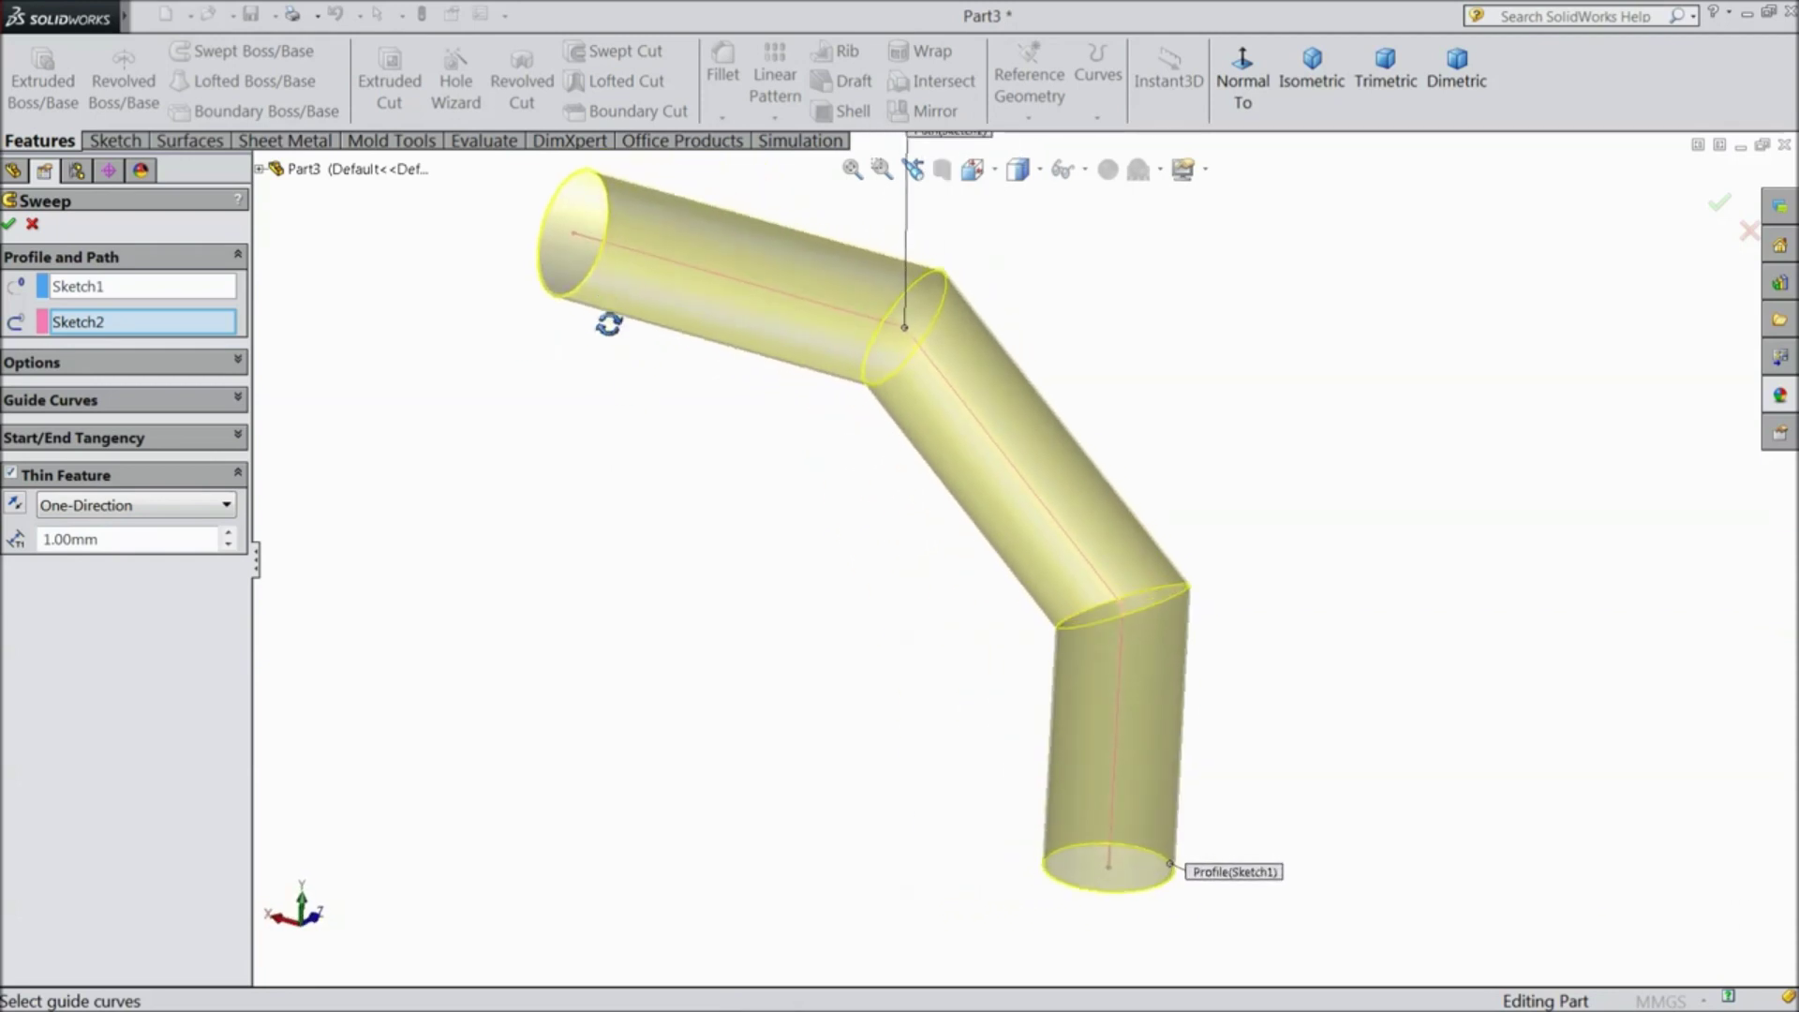
pyautogui.doubleClick(51, 539)
pyautogui.write('2')
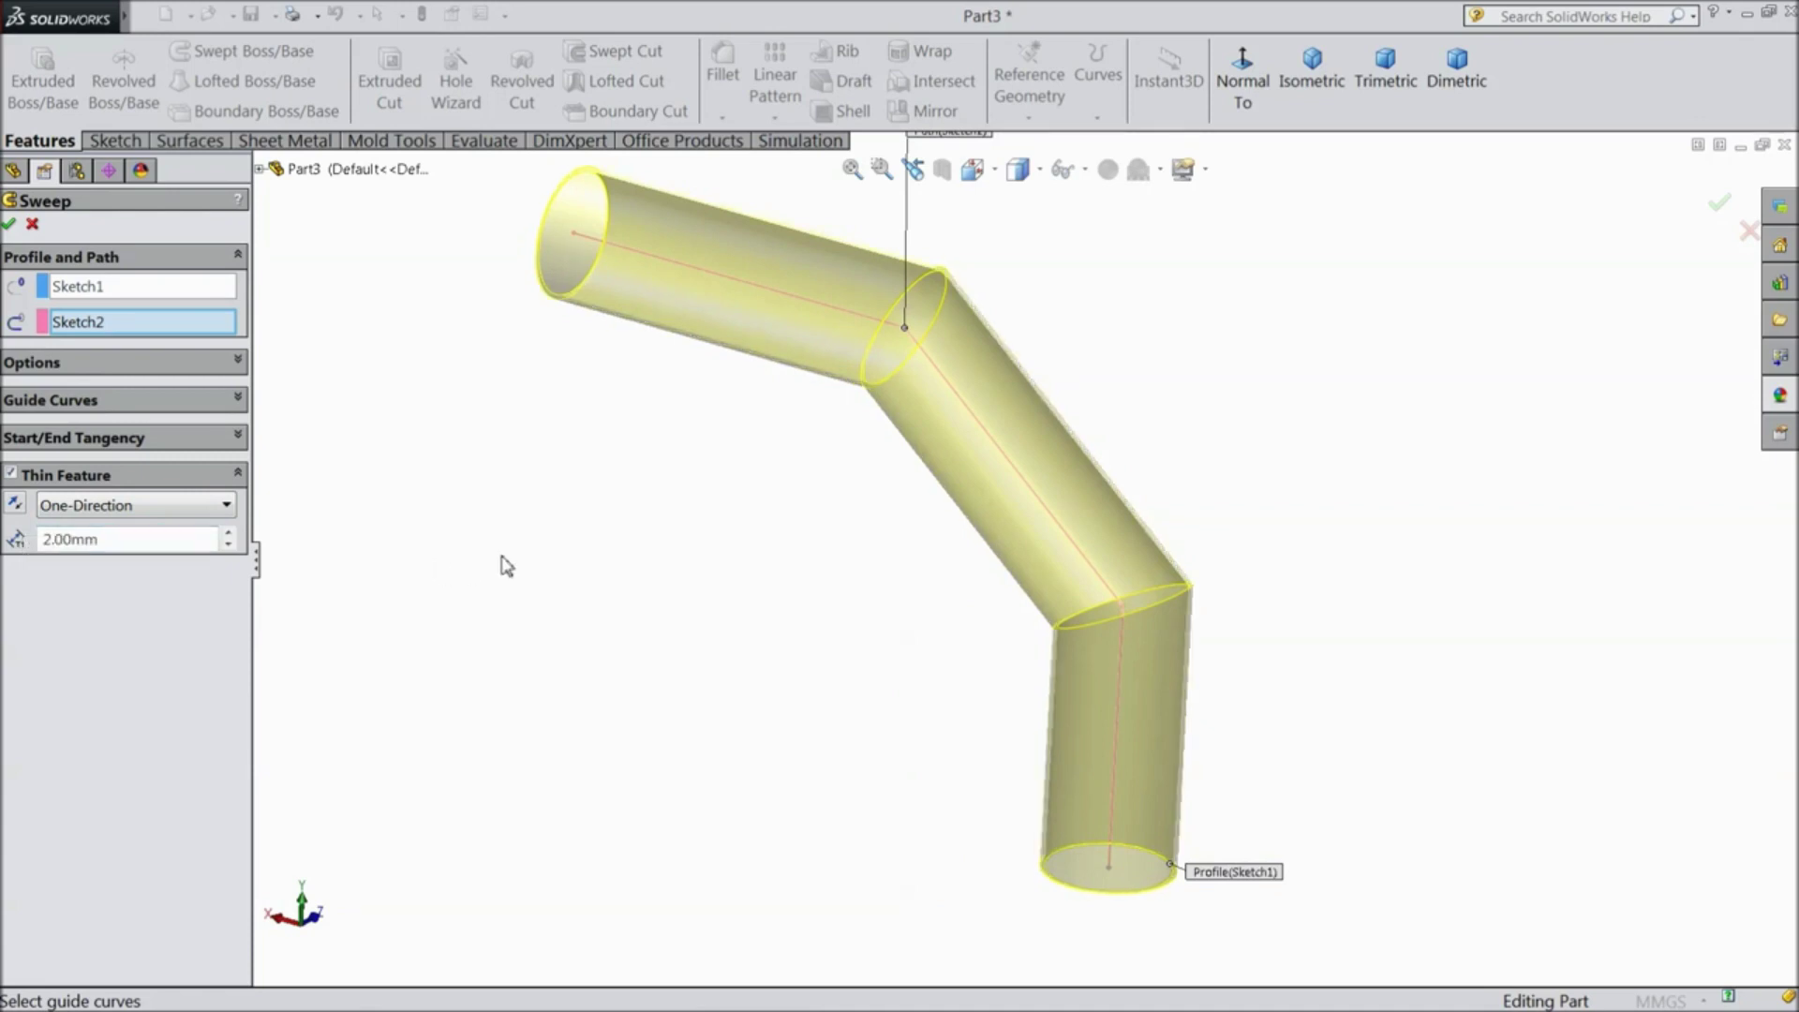
pyautogui.click(19, 503)
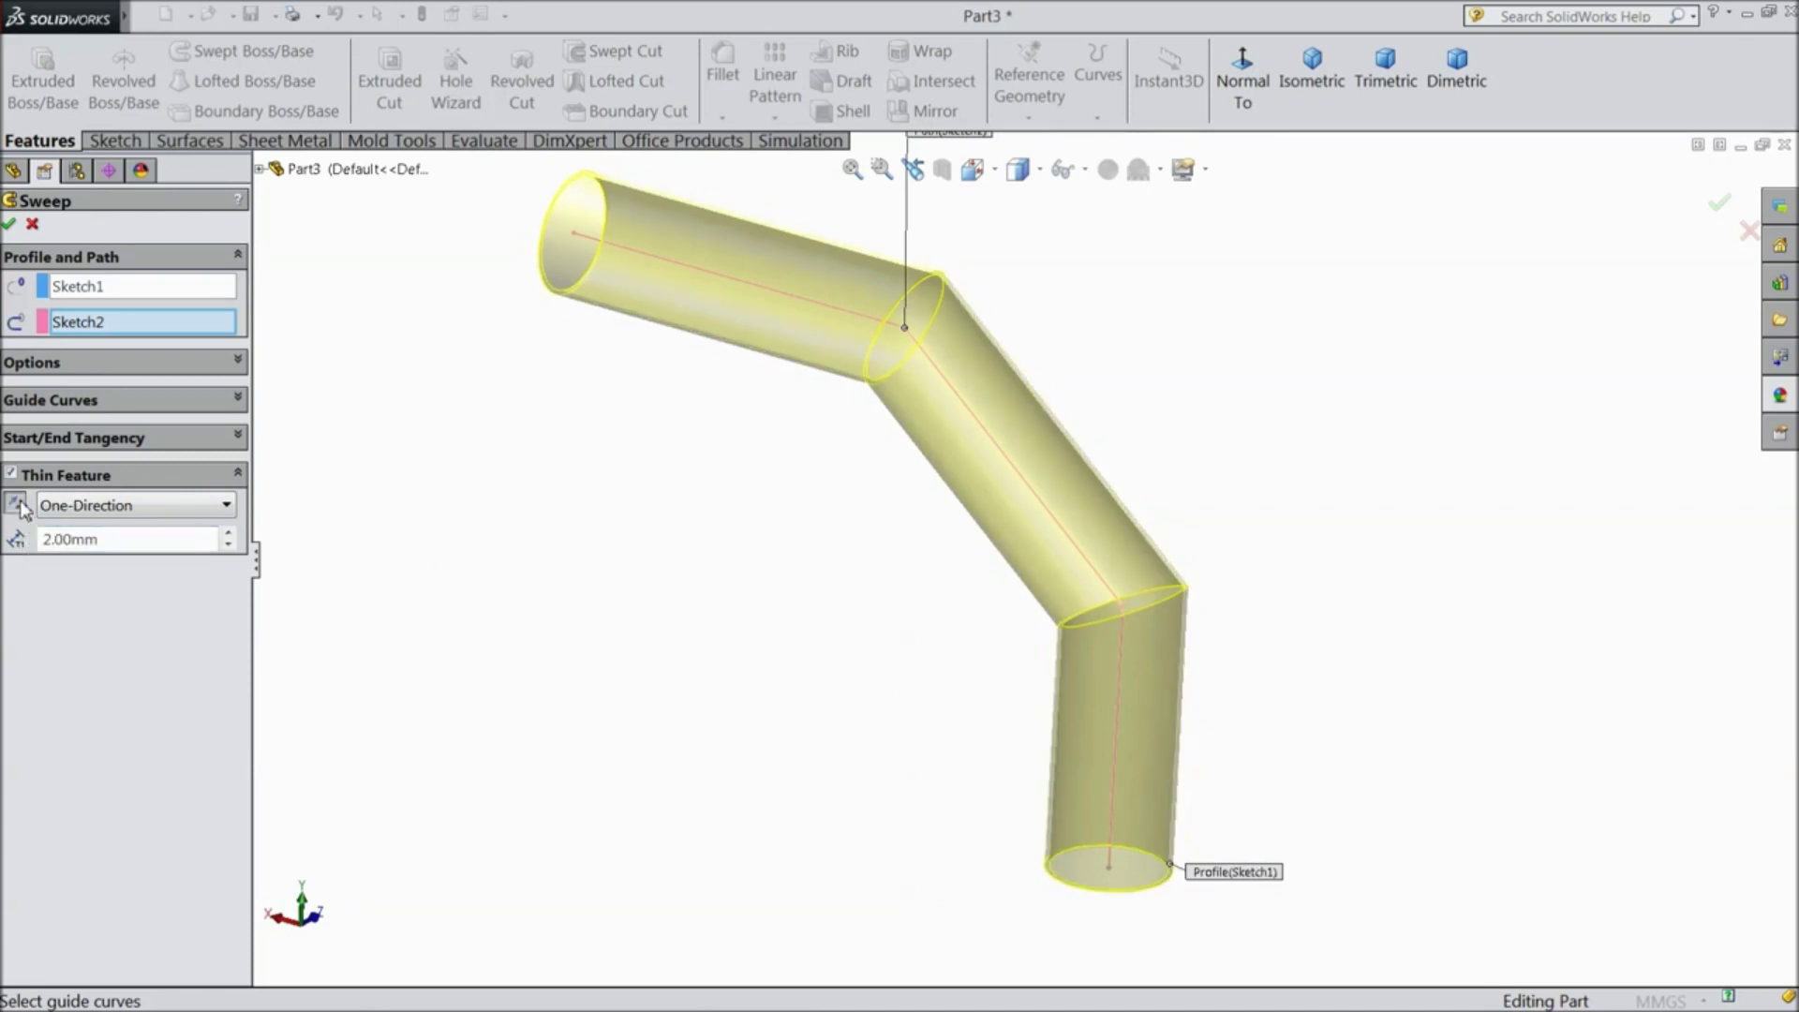
pyautogui.click(22, 506)
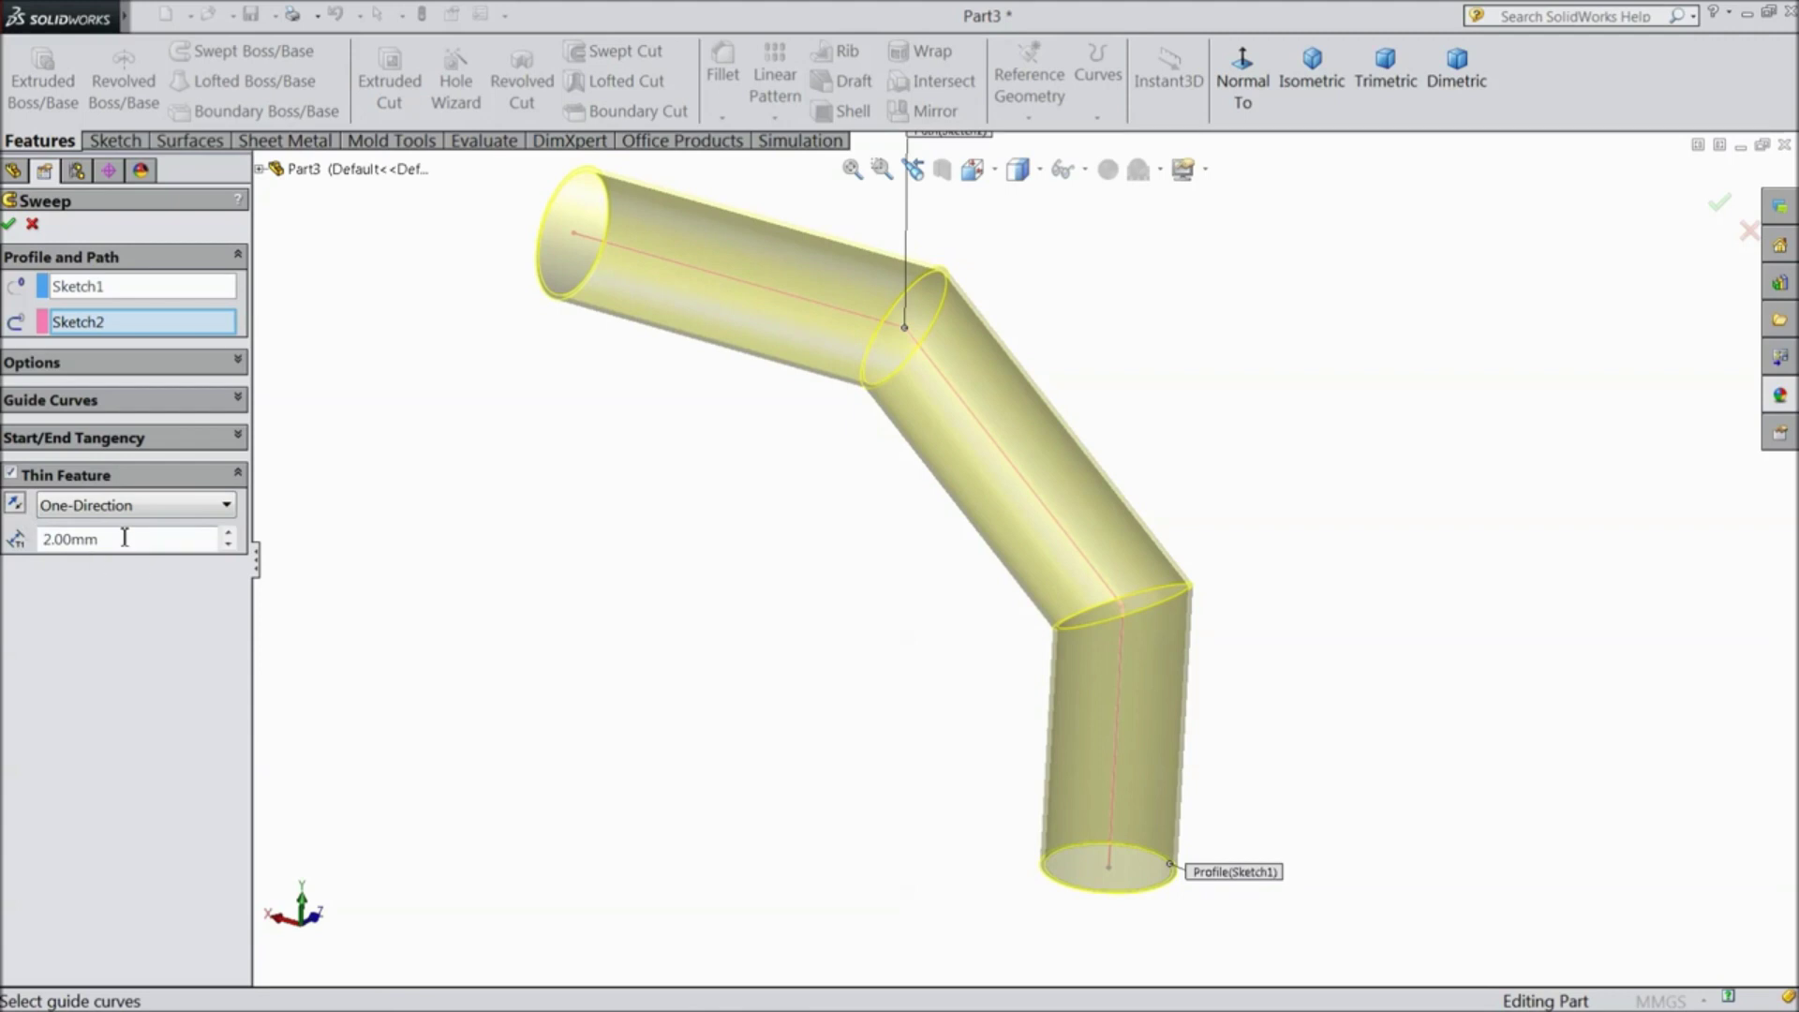
pyautogui.moveTo(105, 540); pyautogui.dragTo(15, 544)
pyautogui.write('4')
pyautogui.press('Return')
# - Reverse the wall thickness direction, accept Sweep-Thin1, and orbit the finished pipe
pyautogui.moveTo(524, 583)
pyautogui.mouseDown(button='middle')
pyautogui.moveTo(592, 495)
pyautogui.moveTo(715, 498)
pyautogui.moveTo(751, 578)
pyautogui.moveTo(839, 622)
pyautogui.moveTo(790, 504)
pyautogui.moveTo(631, 429)
pyautogui.moveTo(578, 470)
pyautogui.moveTo(536, 559)
pyautogui.mouseUp(button='middle')
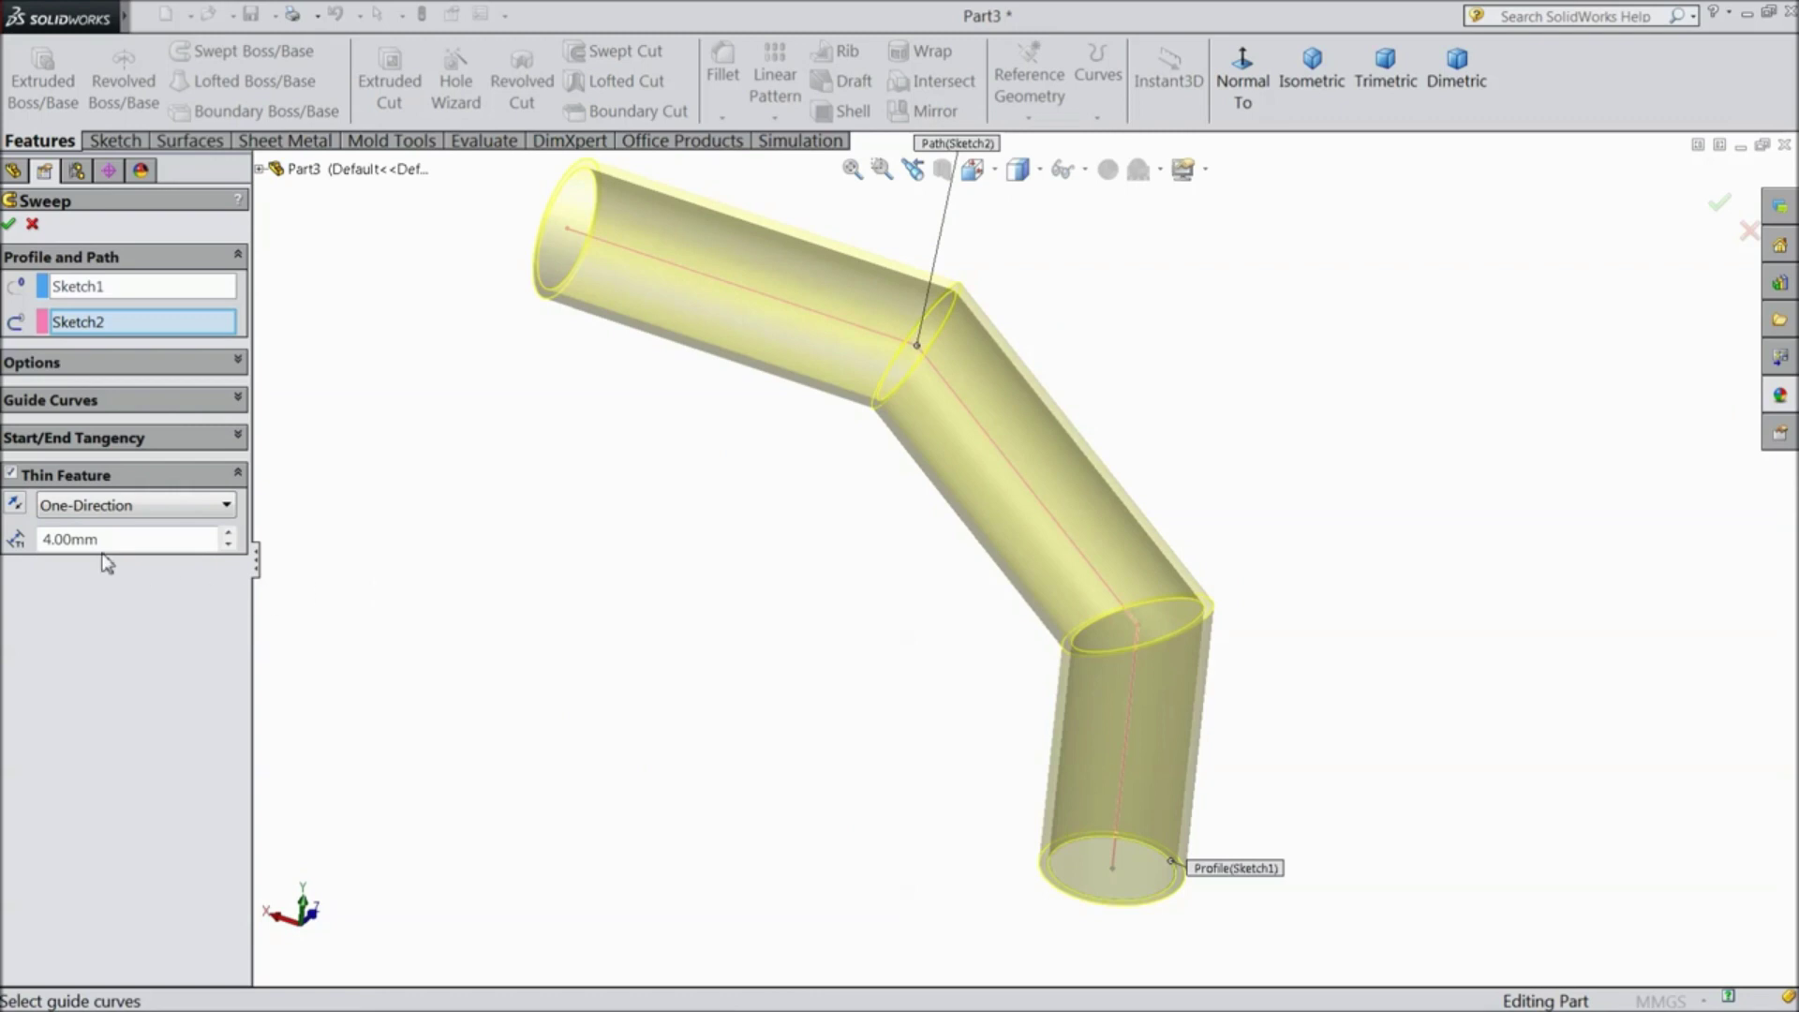
pyautogui.click(13, 507)
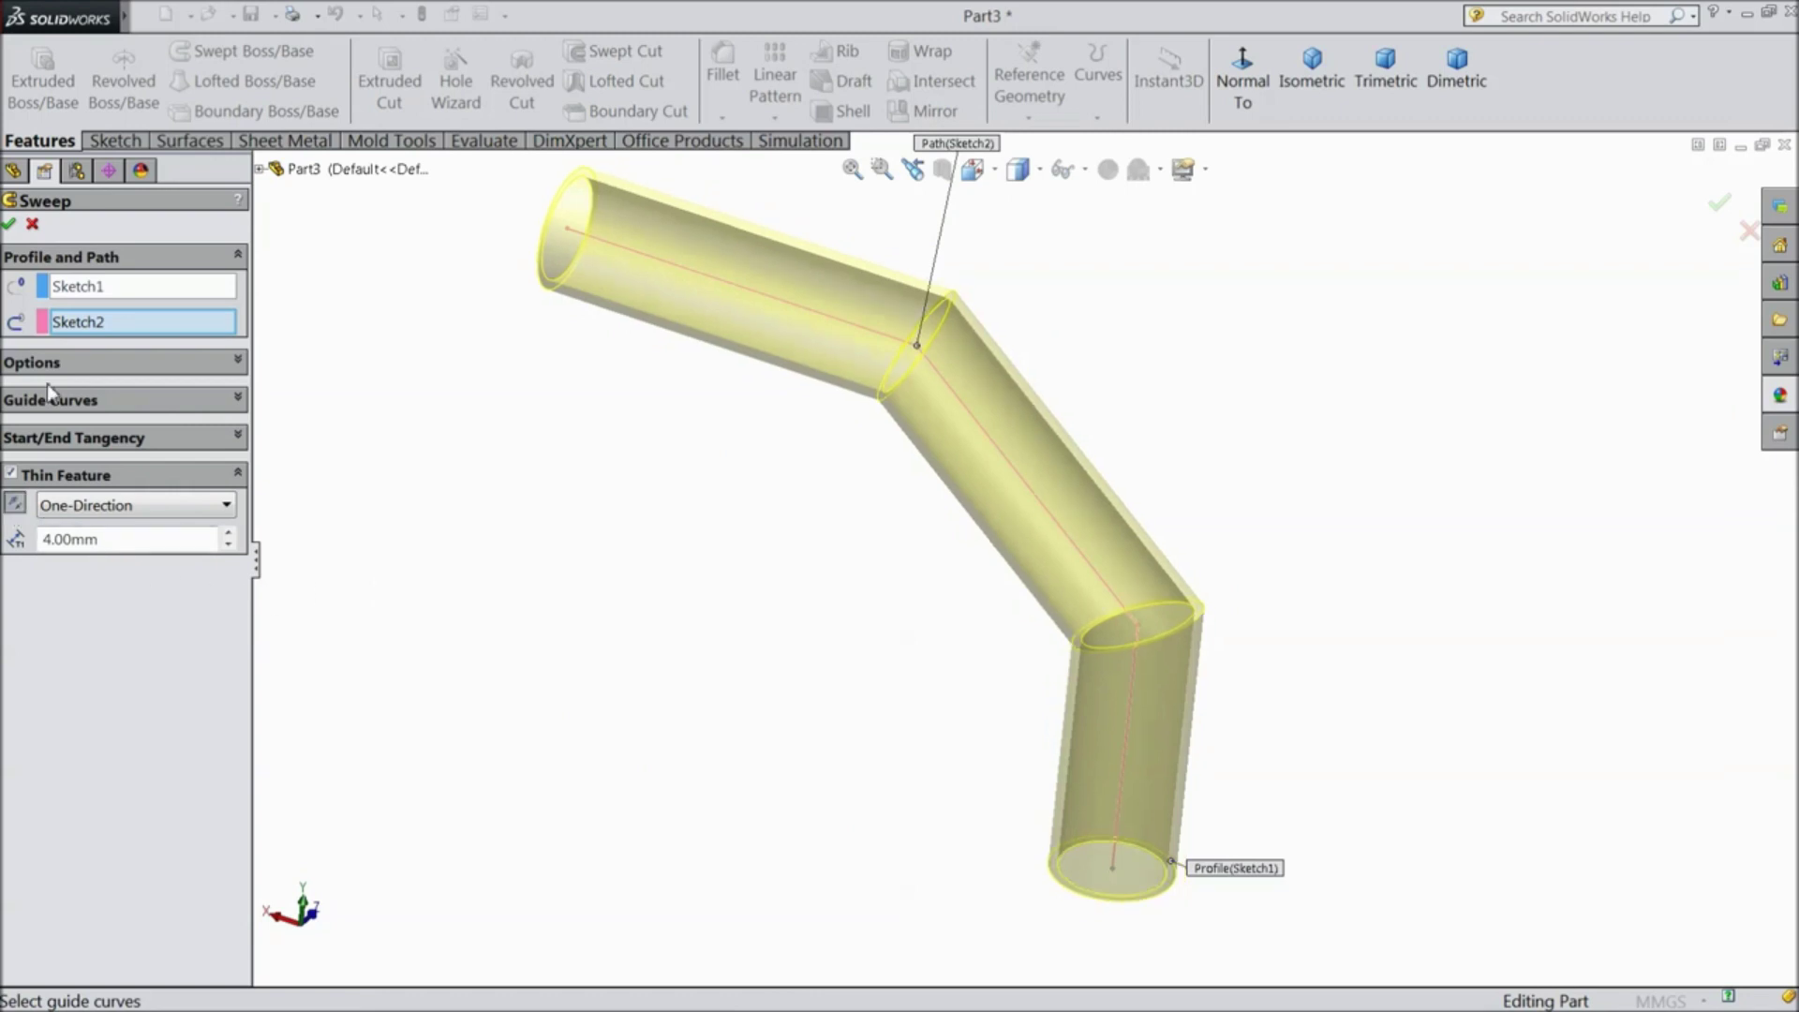
pyautogui.click(9, 225)
pyautogui.moveTo(745, 709); pyautogui.dragTo(789, 417, button='middle')
pyautogui.moveTo(827, 610)
pyautogui.mouseDown(button='middle')
pyautogui.moveTo(871, 369)
pyautogui.moveTo(848, 607)
pyautogui.moveTo(1036, 715)
pyautogui.moveTo(1080, 610)
pyautogui.moveTo(1064, 678)
pyautogui.moveTo(834, 719)
pyautogui.moveTo(762, 775)
pyautogui.moveTo(813, 779)
pyautogui.moveTo(766, 525)
pyautogui.moveTo(687, 688)
pyautogui.moveTo(771, 602)
pyautogui.moveTo(931, 575)
pyautogui.moveTo(964, 590)
pyautogui.moveTo(919, 619)
pyautogui.moveTo(791, 550)
pyautogui.moveTo(739, 638)
pyautogui.moveTo(774, 663)
pyautogui.moveTo(803, 638)
pyautogui.moveTo(782, 640)
pyautogui.mouseUp(button='middle')
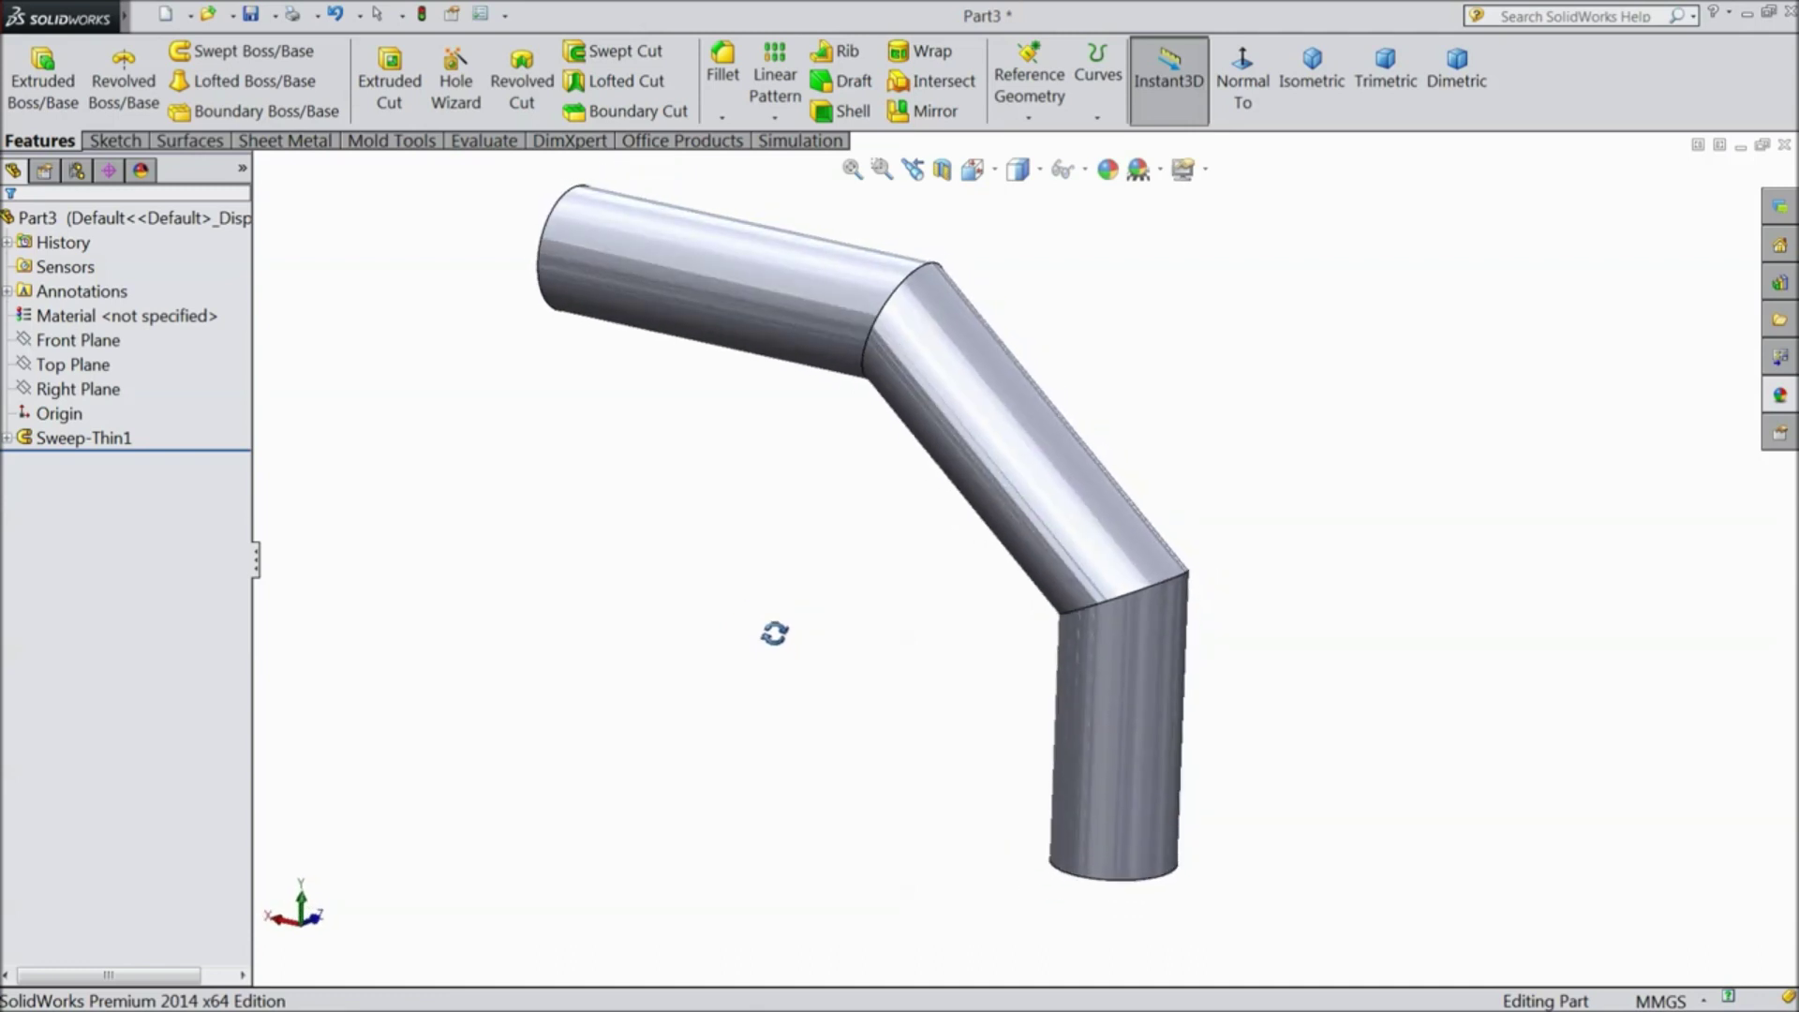
pyautogui.scroll(2, 776, 641)
pyautogui.scroll(-1, 1016, 503)
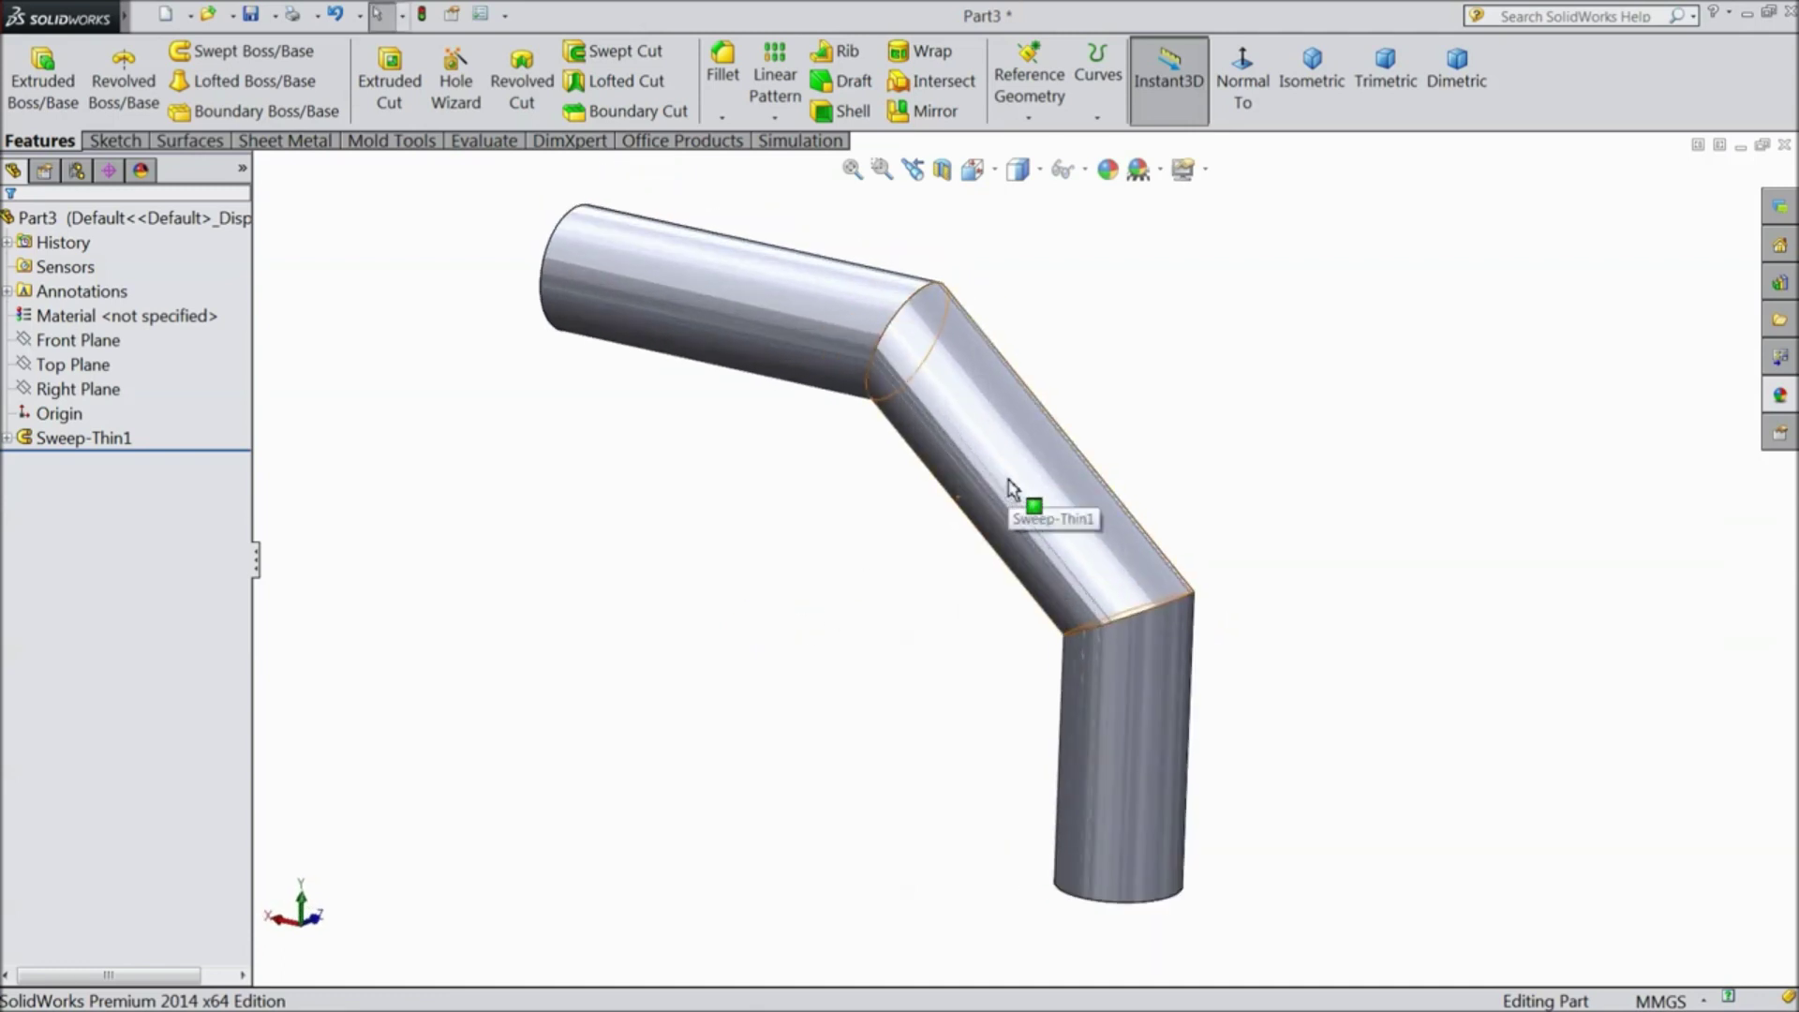